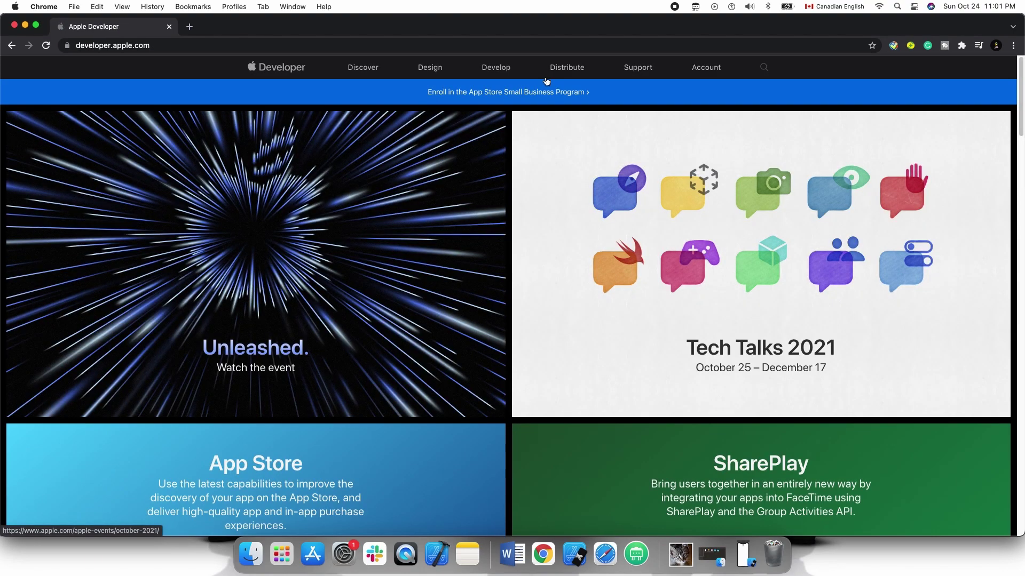
Go from the Account area to Certificates, Identifiers & Profiles, which lists three certificates
click(706, 68)
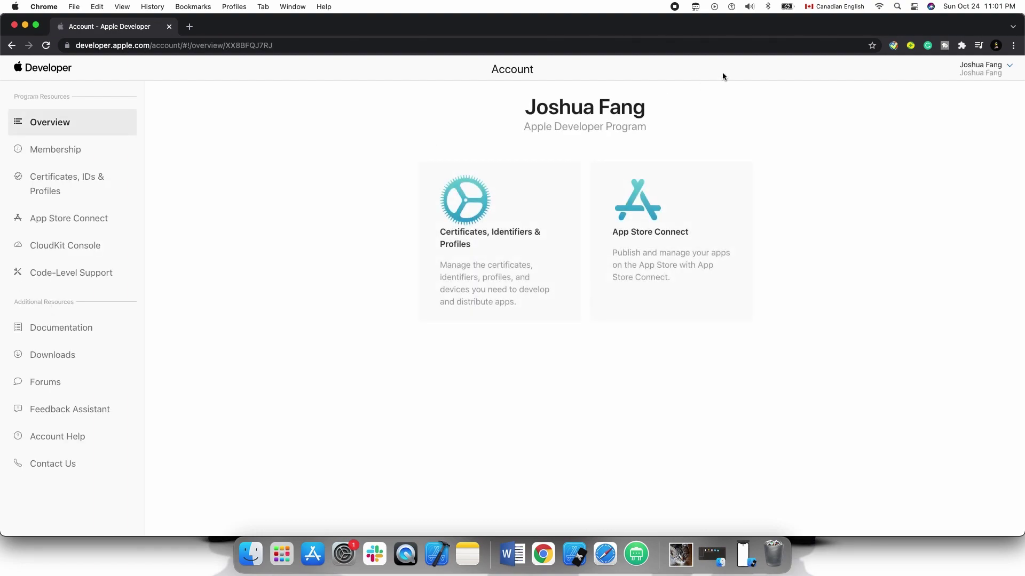
click(1007, 69)
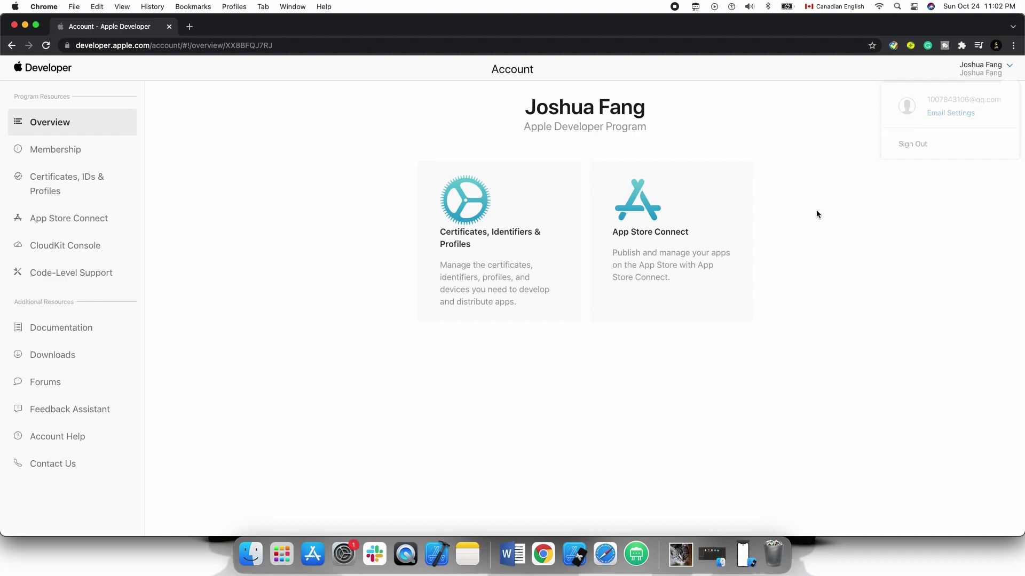
click(512, 209)
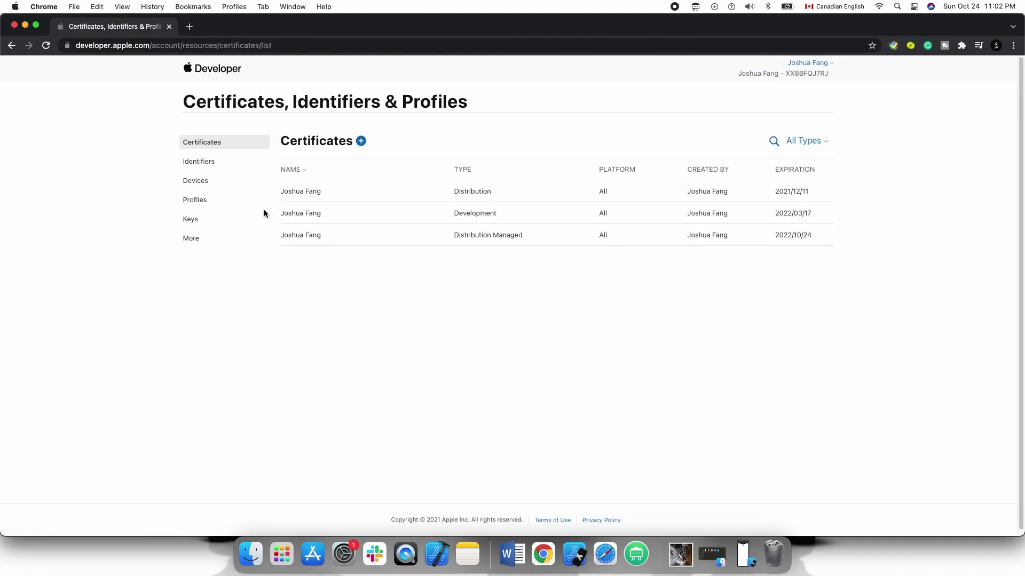
Start registering a new identifier of kind App IDs with type App
click(210, 162)
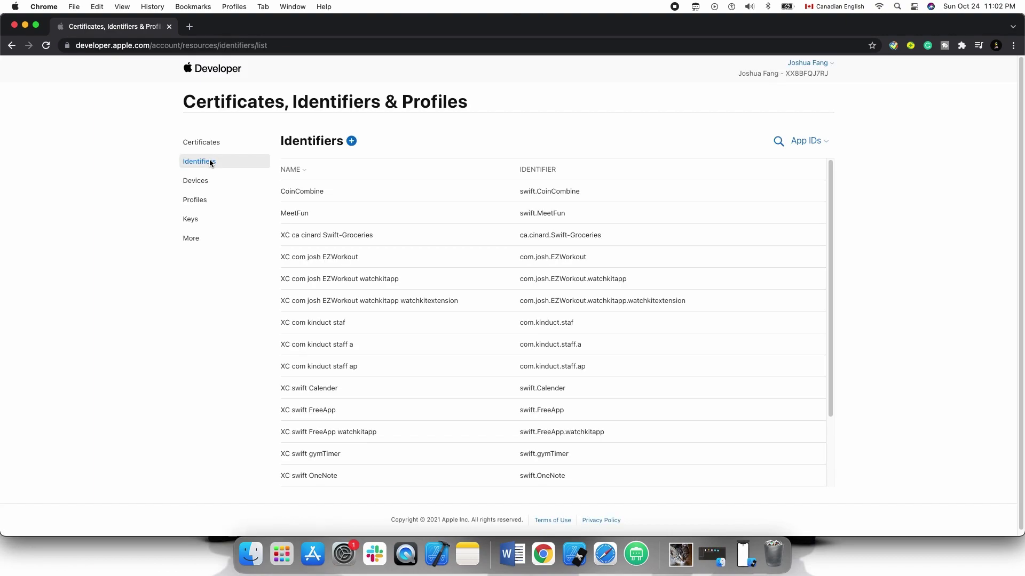
click(351, 141)
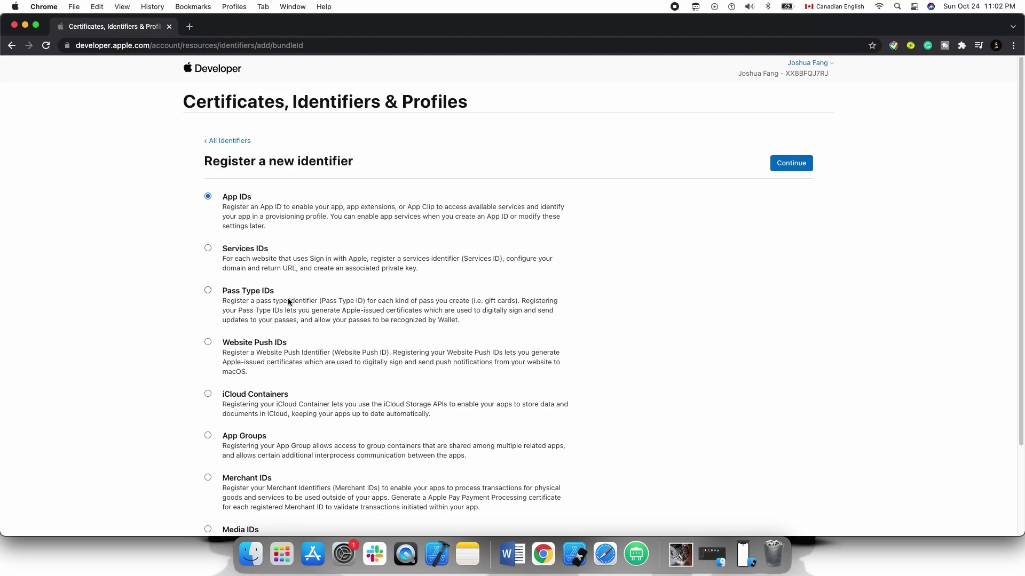
scroll(302, 291, down, 2)
scroll(302, 291, up, 2)
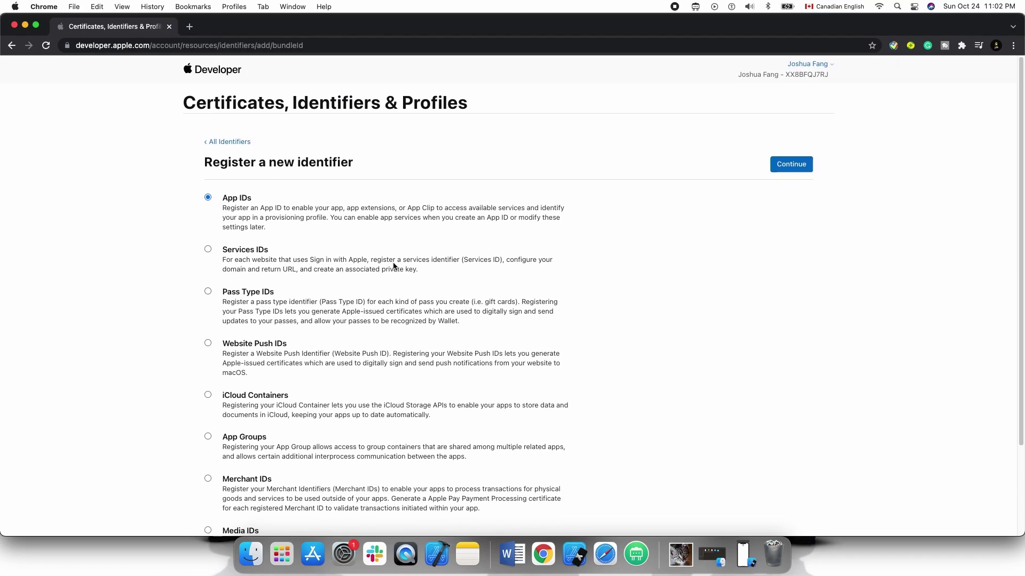
click(793, 169)
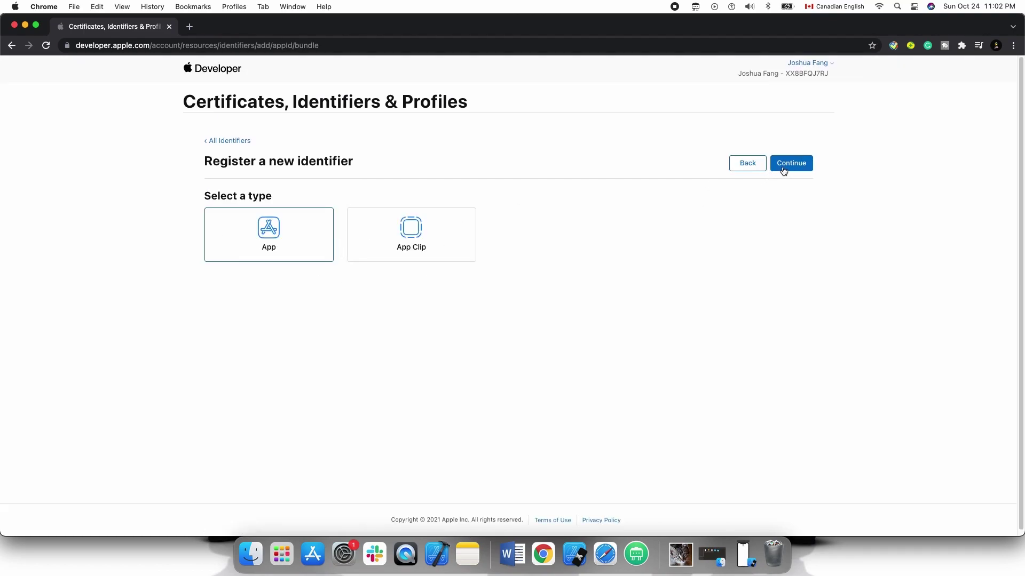
click(779, 168)
Enter CoinApp as the App ID description, then switch to Xcode for the bundle identifier
click(347, 237)
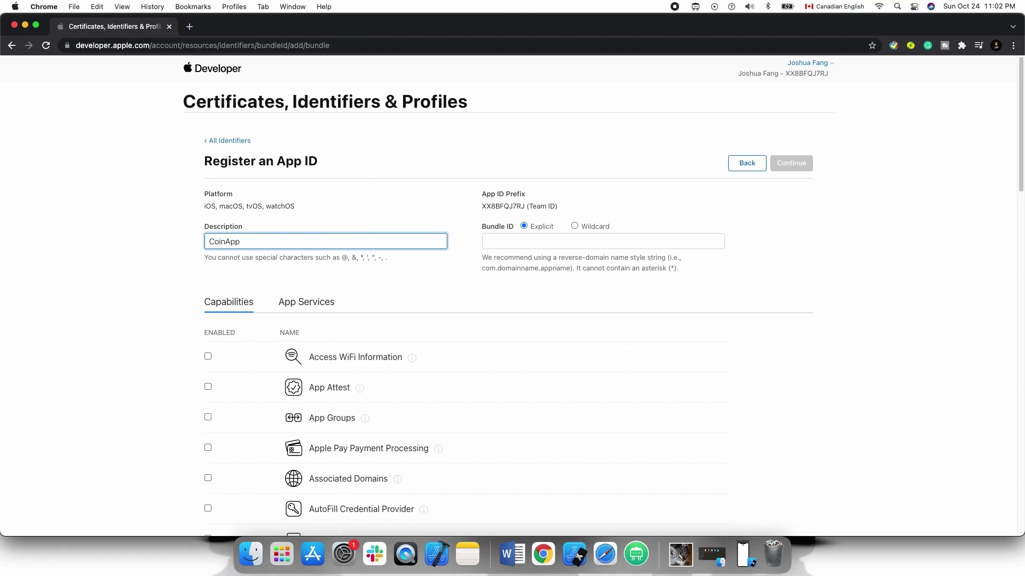
click(541, 243)
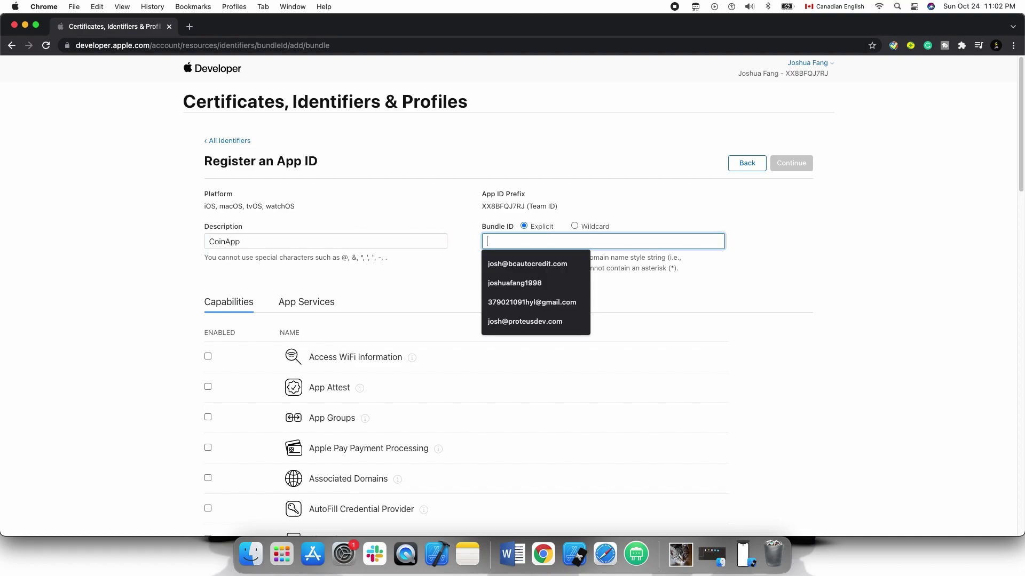
key(Escape)
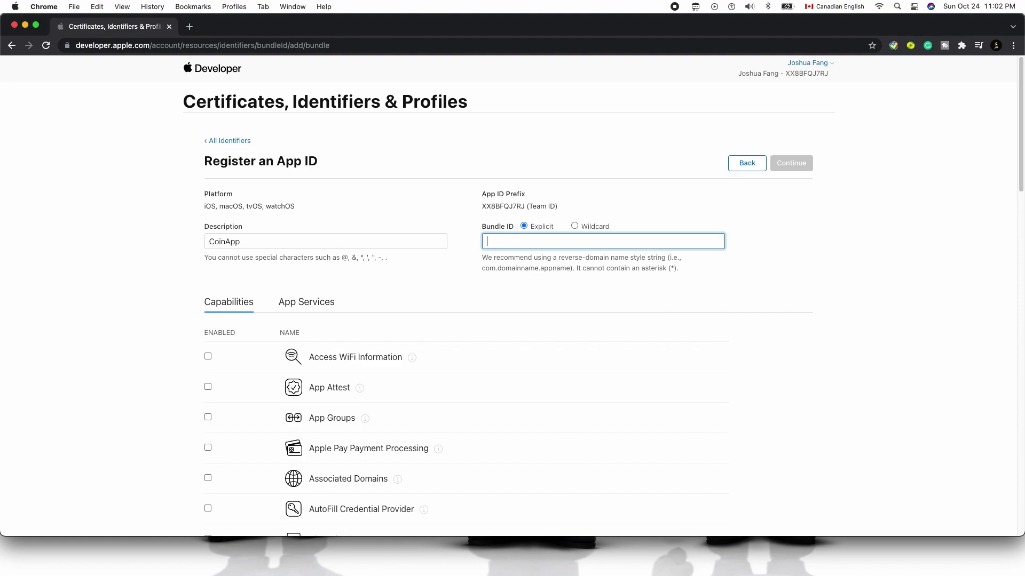
key(super+Tab)
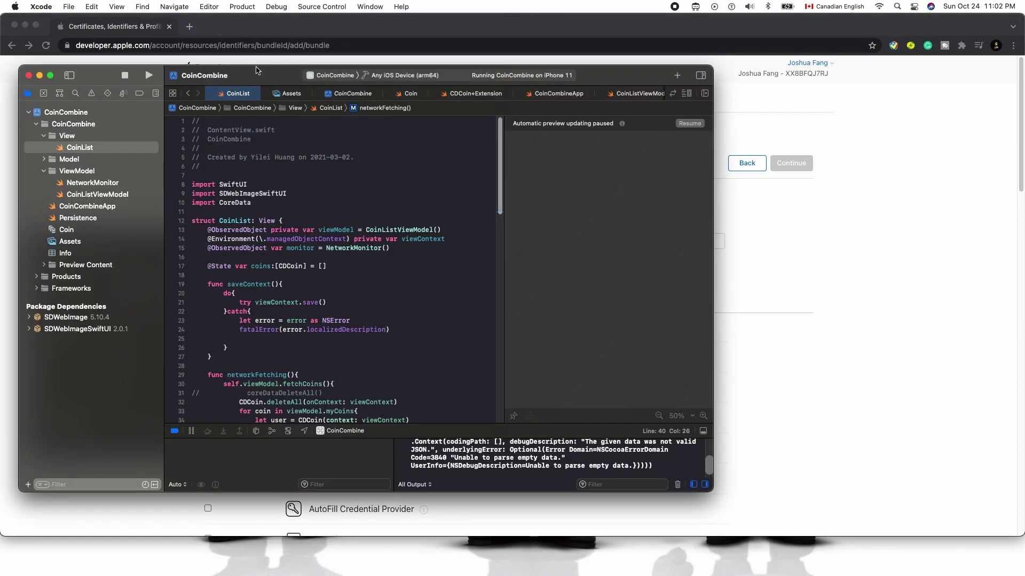
Copy swift.CoinCombine from Xcode's project settings and paste it into the portal's Bundle ID field
click(80, 112)
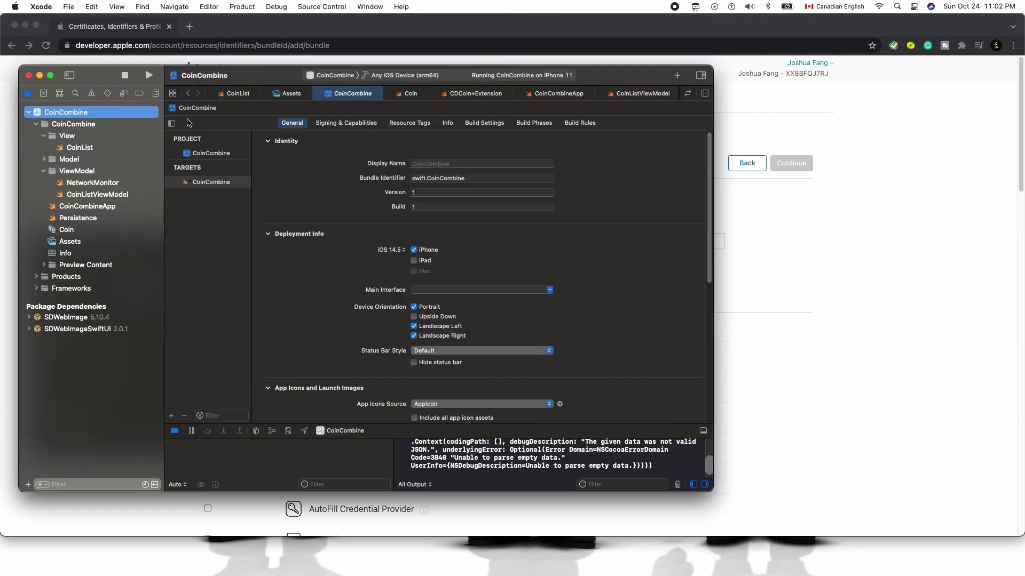
double_click(433, 177)
key(super+c)
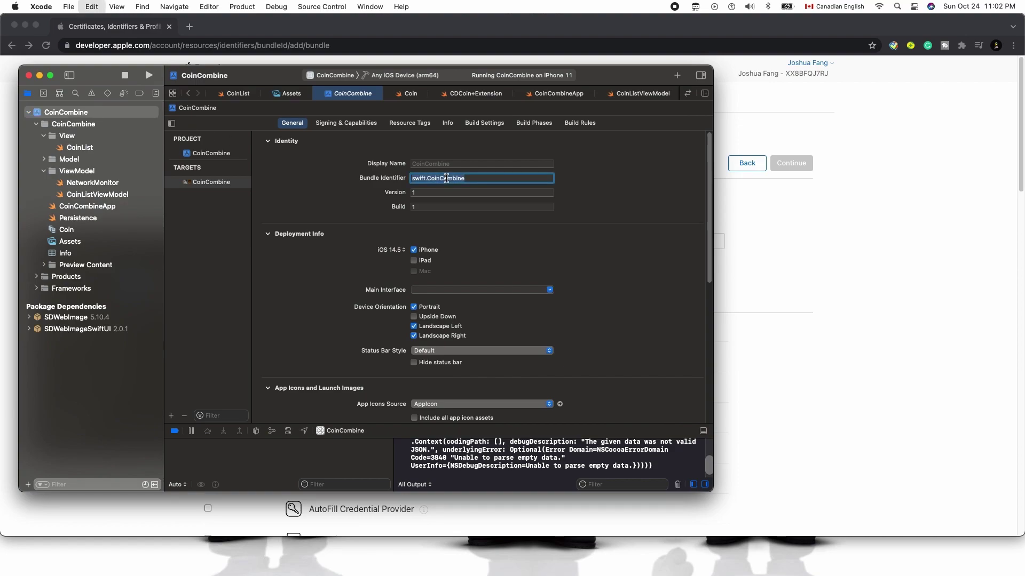
click(696, 52)
click(574, 240)
key(super+v)
Try registering the swift.CoinCombine App ID, dismiss the unavailable error, and return to All Identifiers
click(794, 166)
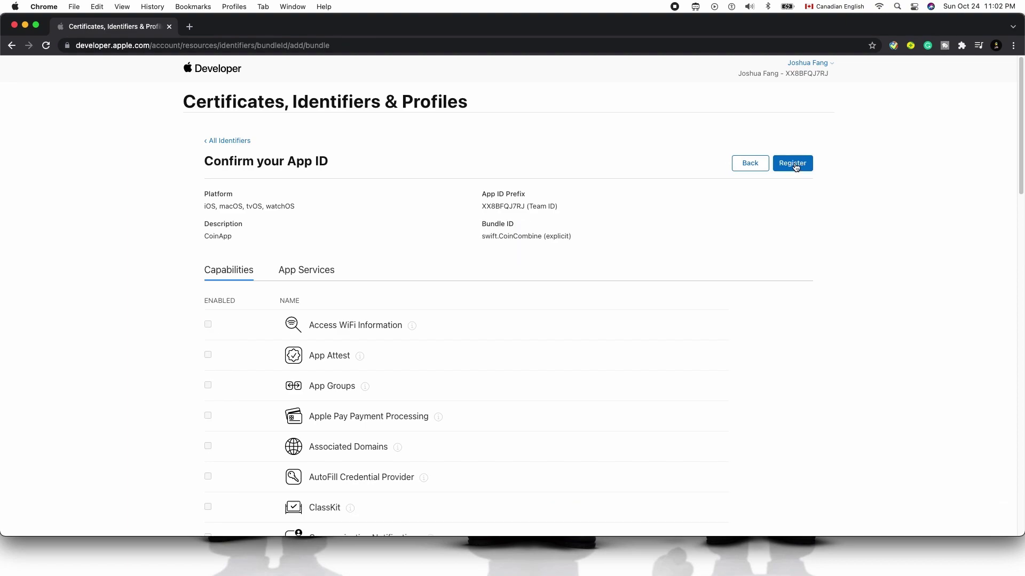
click(796, 166)
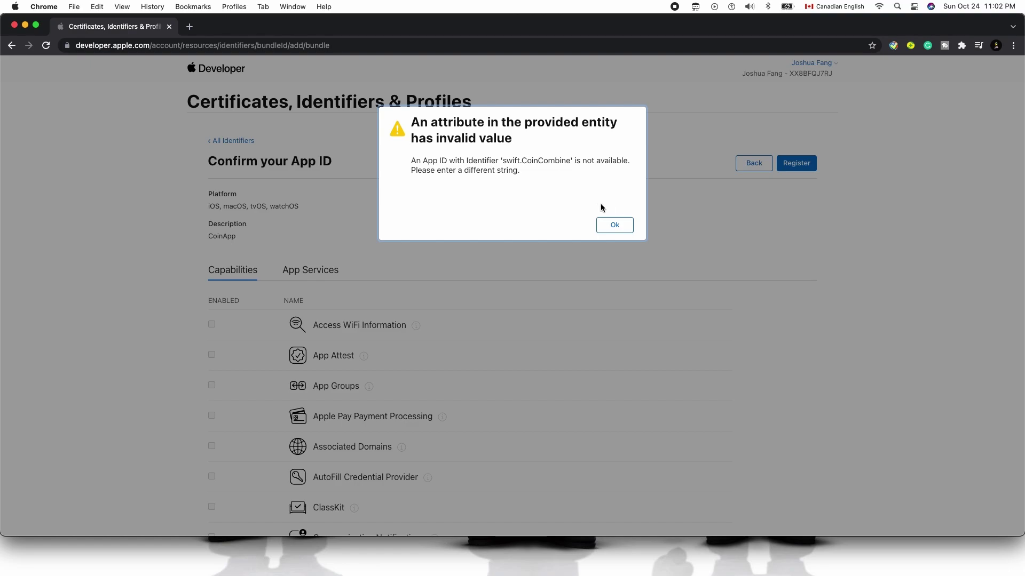
click(614, 226)
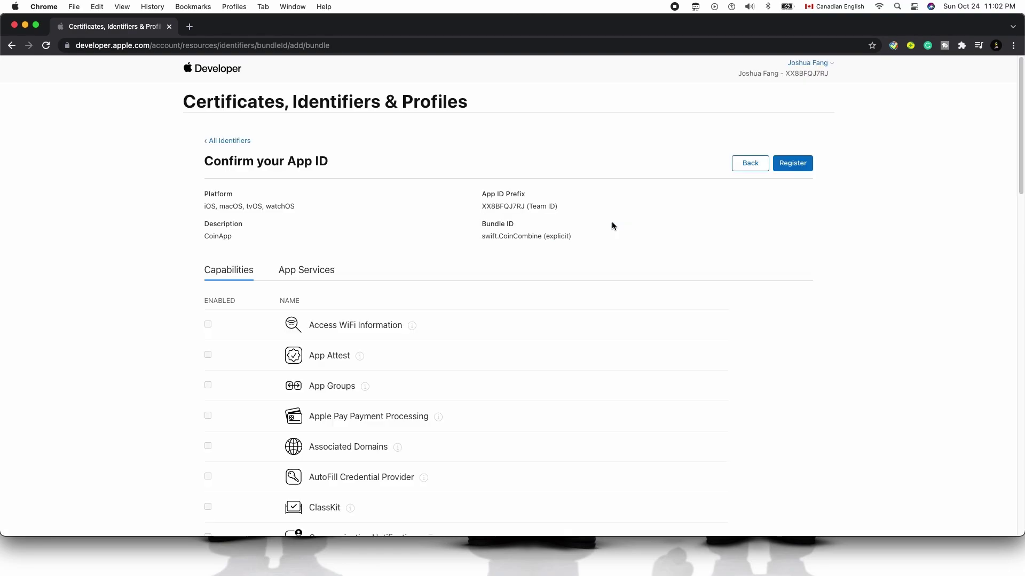
click(216, 141)
scroll(363, 355, down, 2)
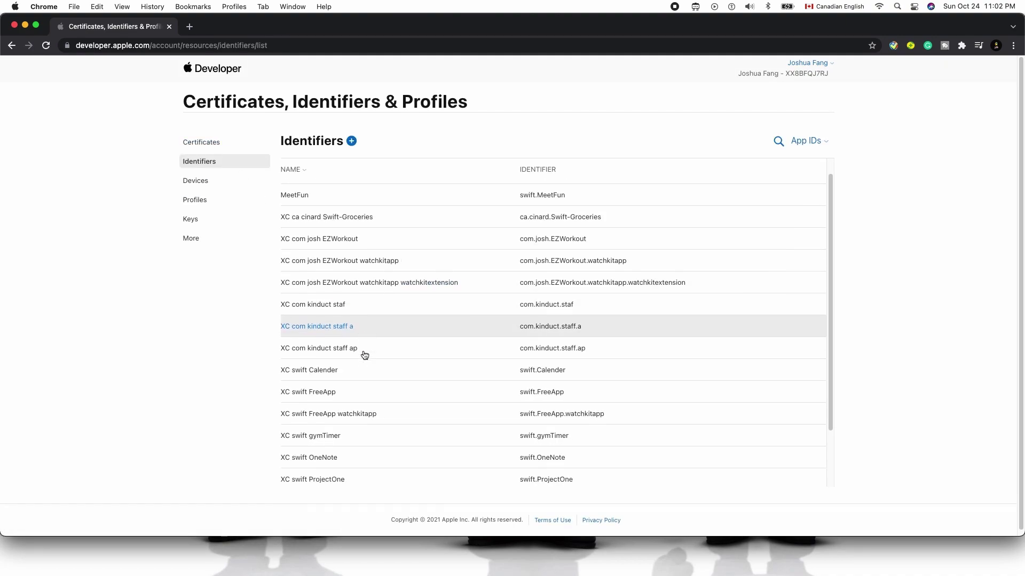
scroll(362, 354, up, 3)
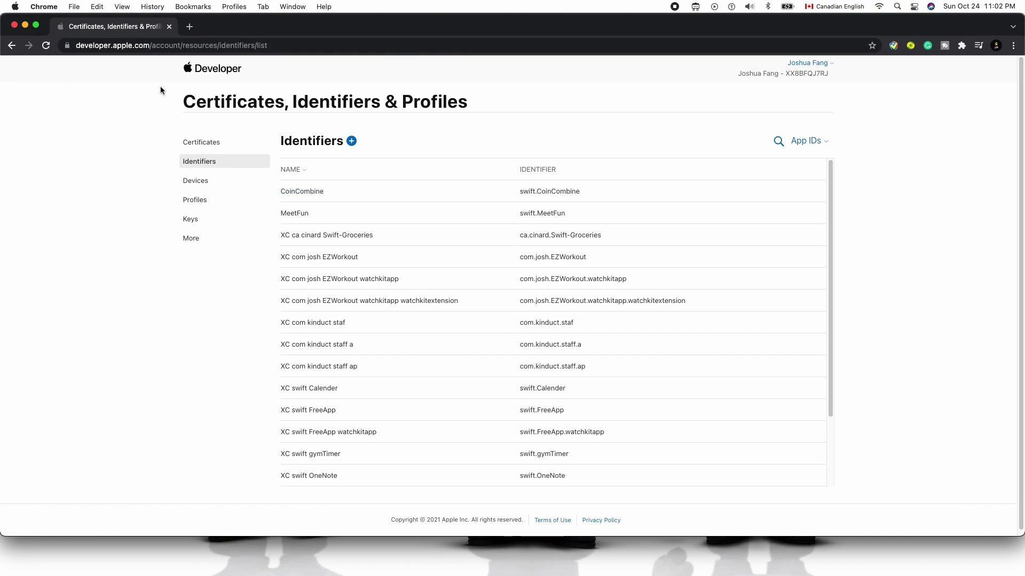
Search 'apple connect' in a new Chrome tab and open the App Store Connect site
click(189, 27)
text(app)
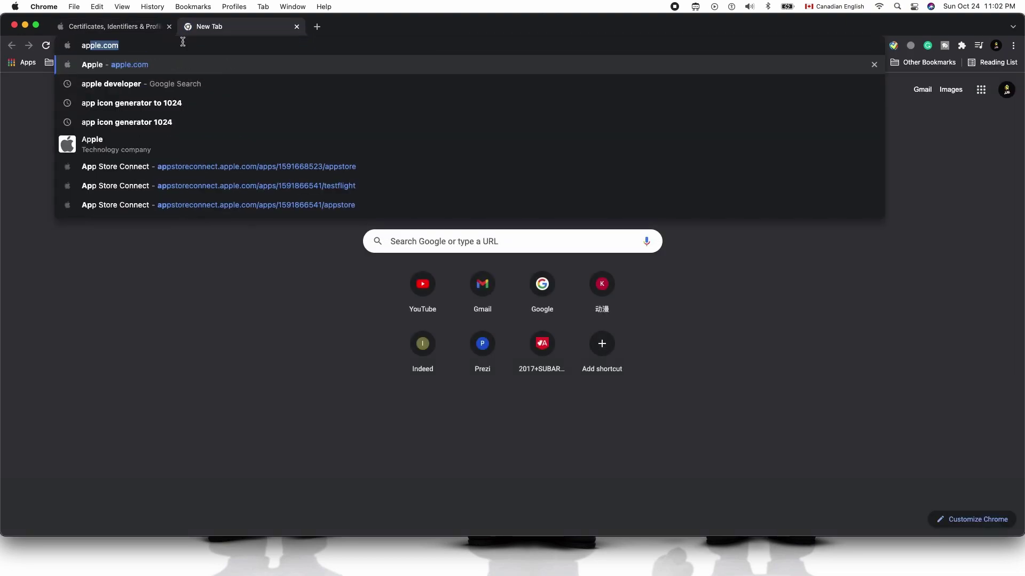
text(le con)
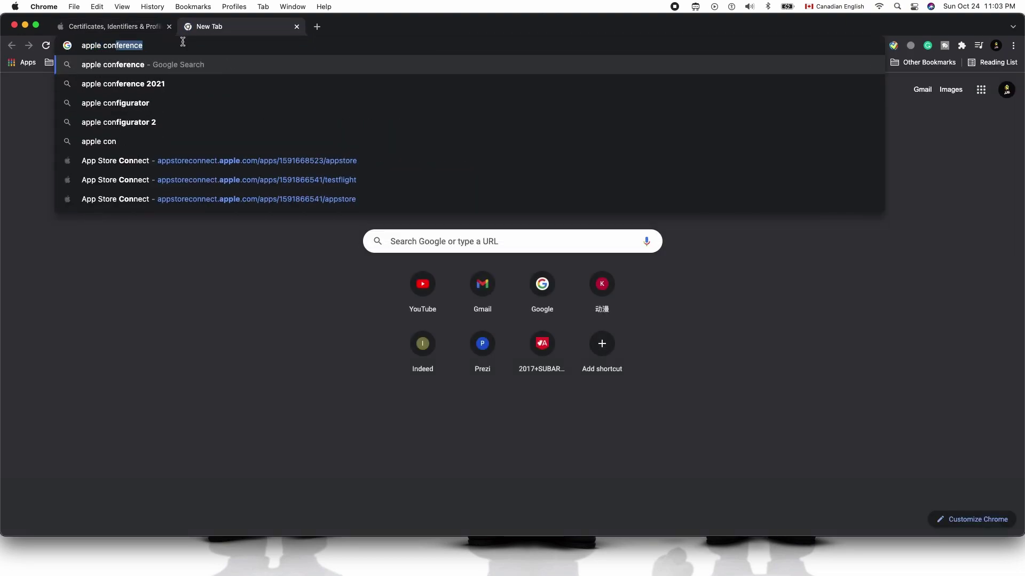
text(nect)
key(Return)
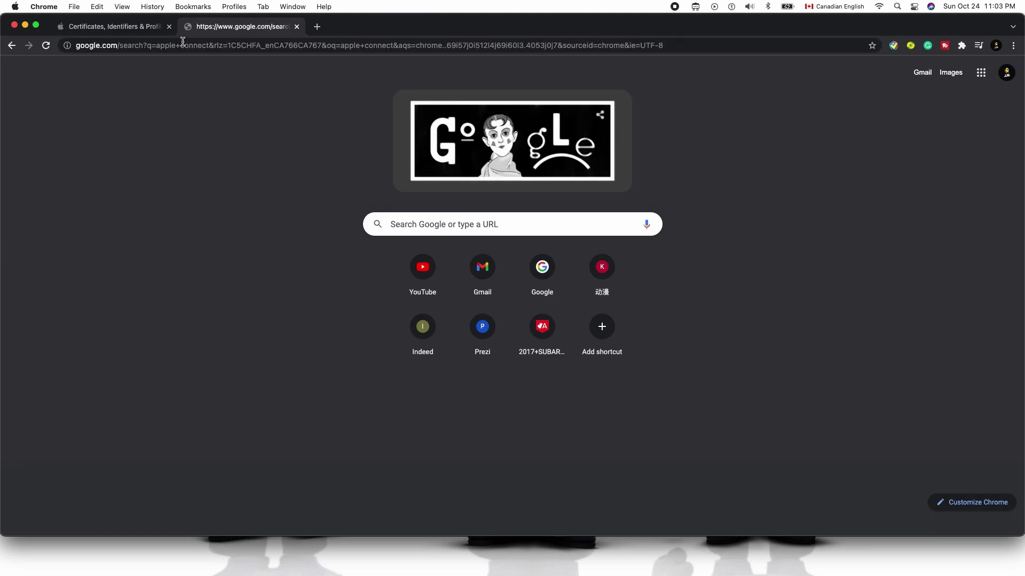
click(156, 169)
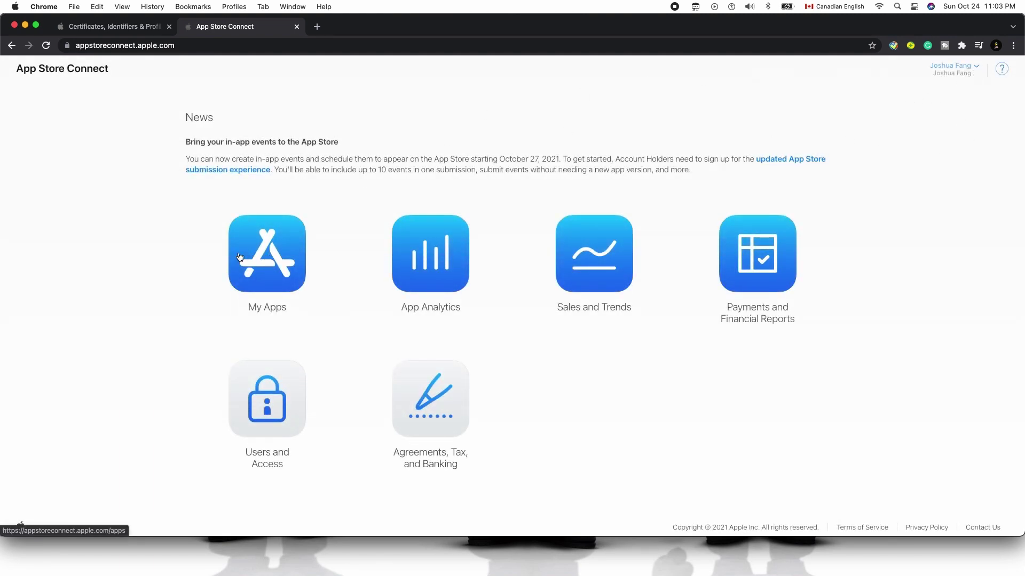
From My Apps, start a New App and enter the name CoinApp
click(275, 244)
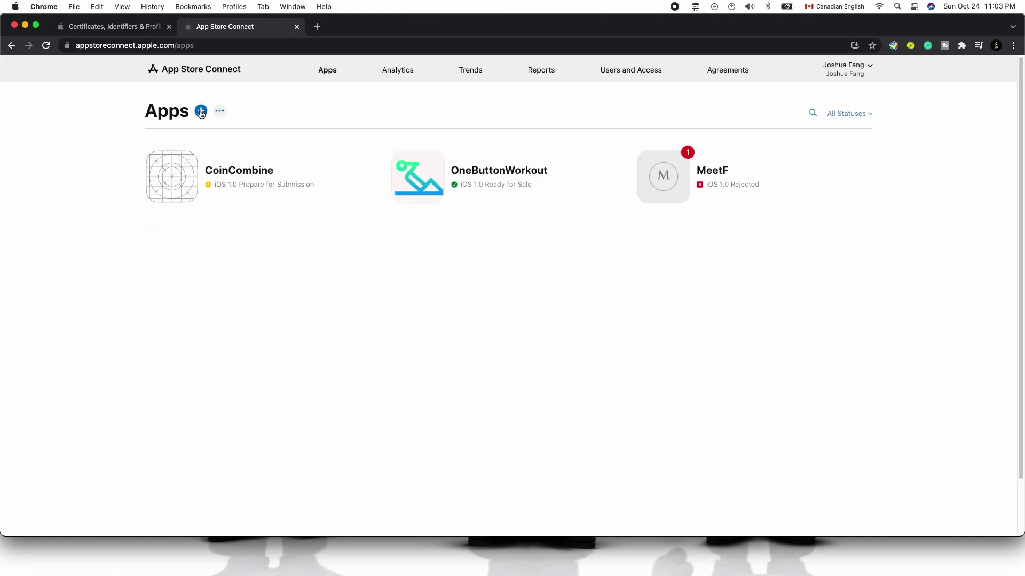
click(201, 112)
click(182, 144)
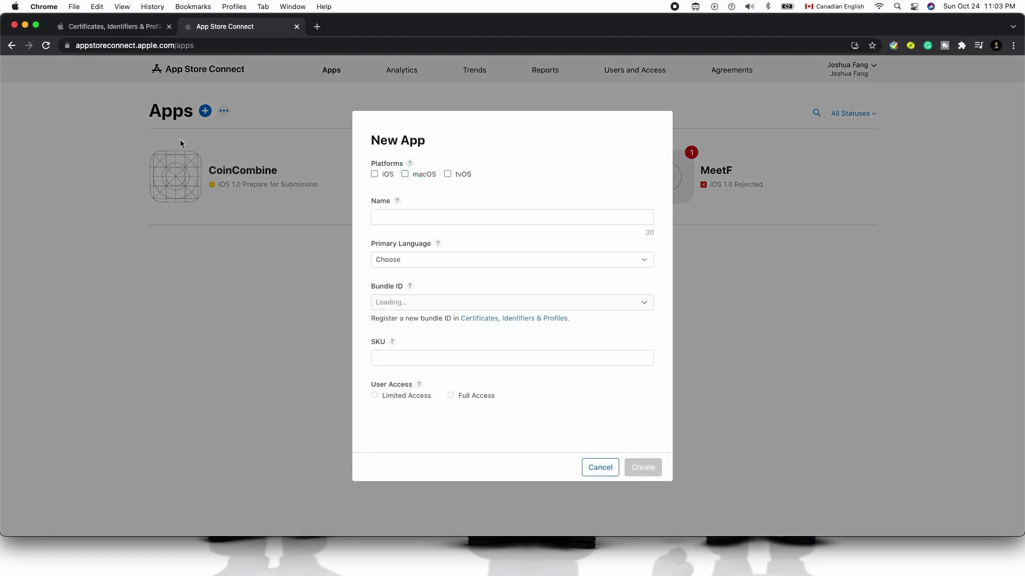
click(428, 220)
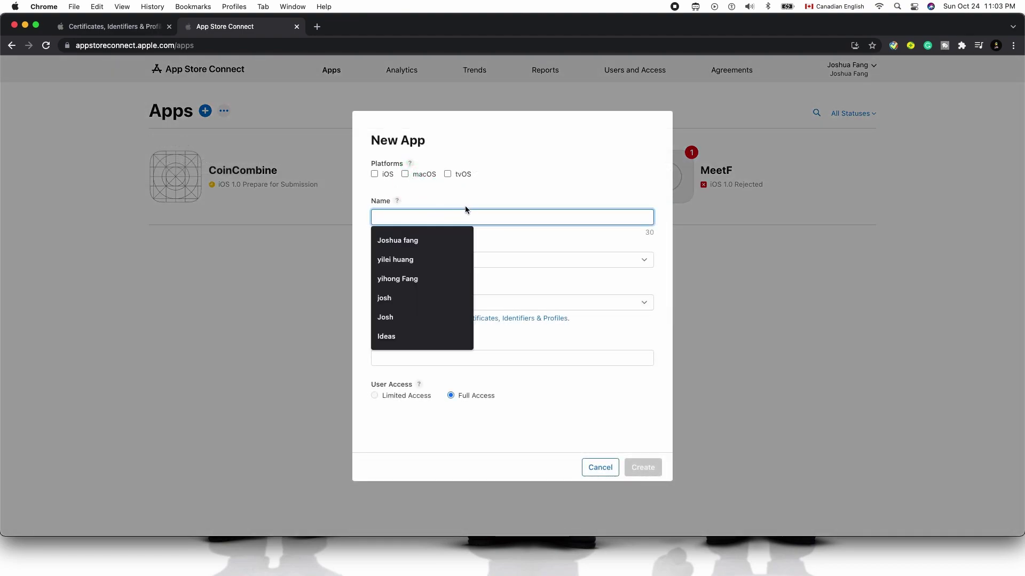
text(CoinApp)
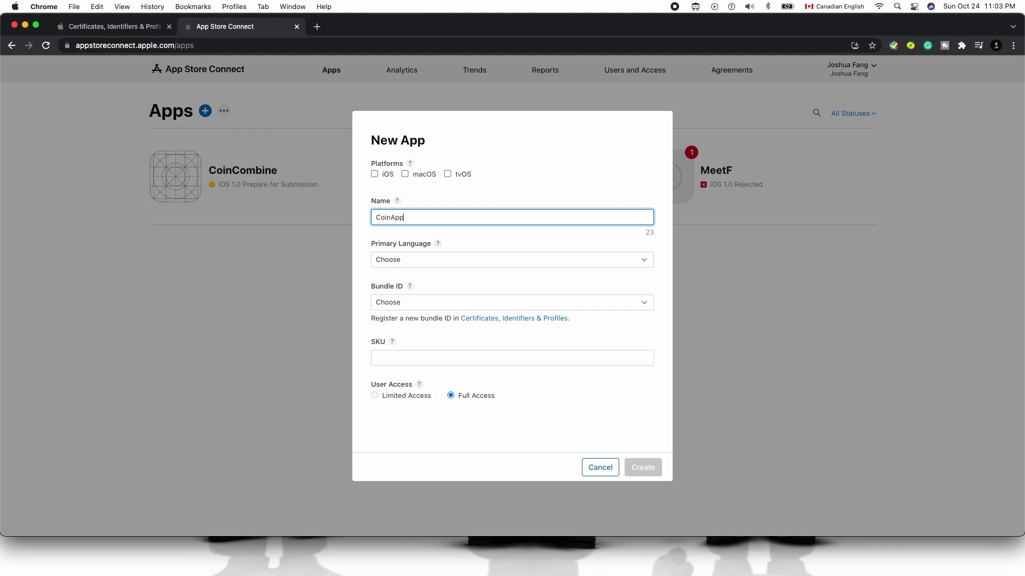
Set iOS, English (Canada), bundle ID swift.Calender and SKU CoinApp-241021, then create the app
click(375, 174)
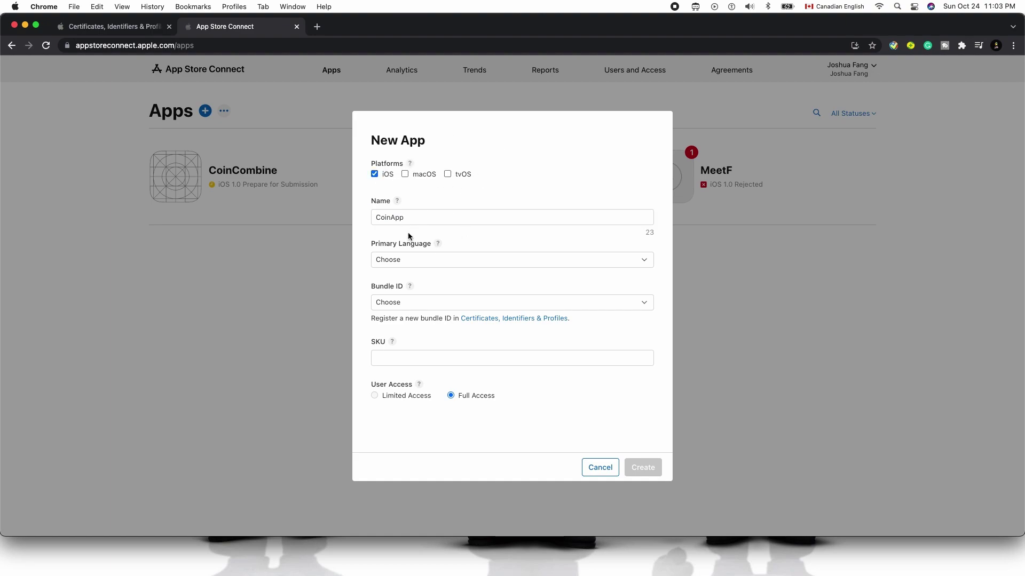
click(409, 259)
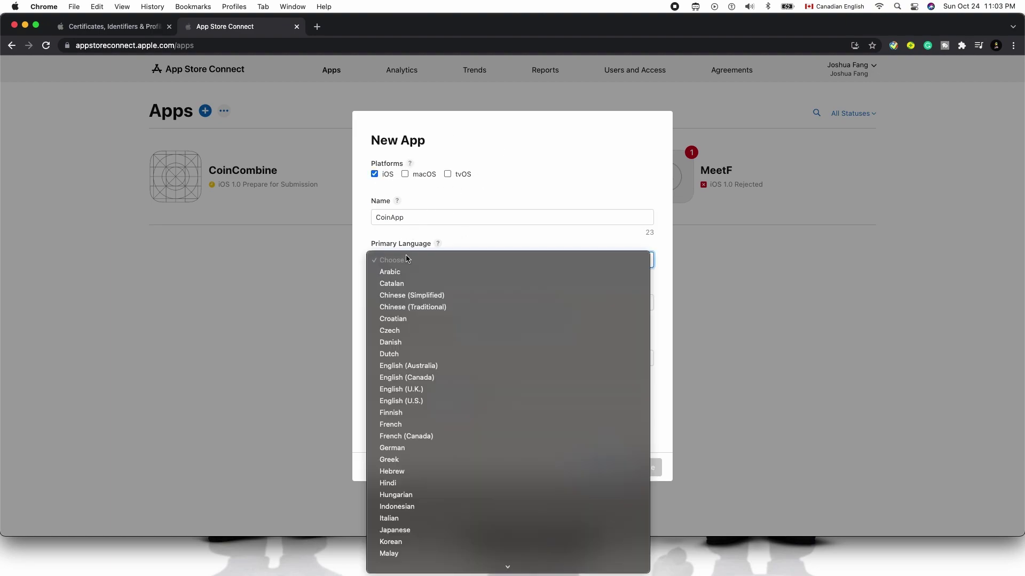
click(446, 377)
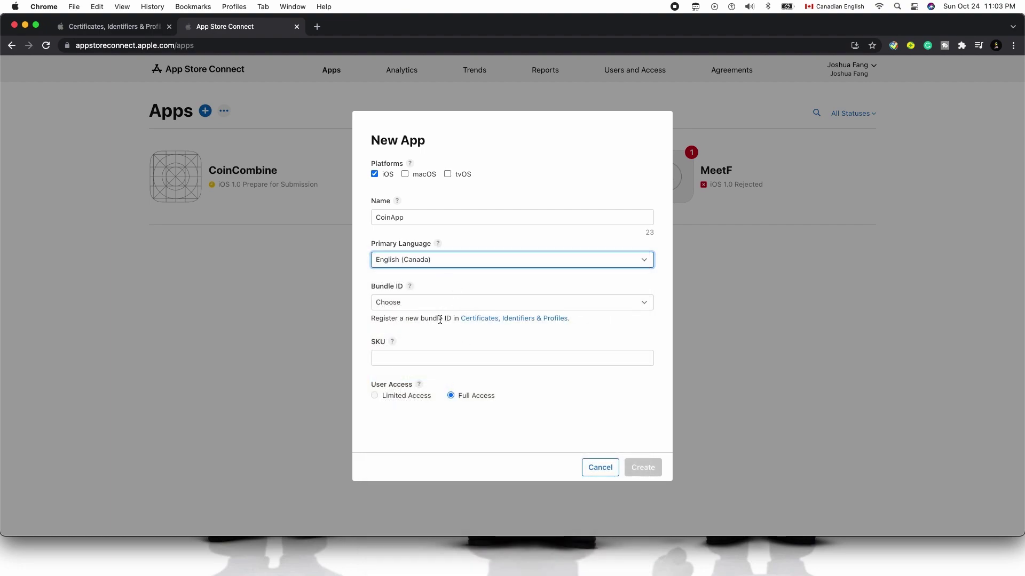
click(443, 303)
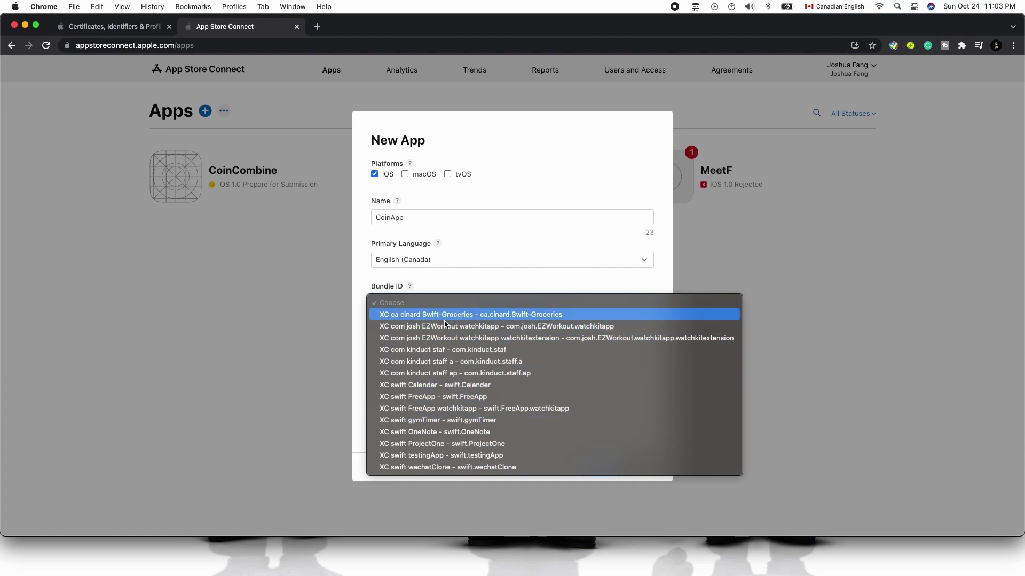
click(473, 289)
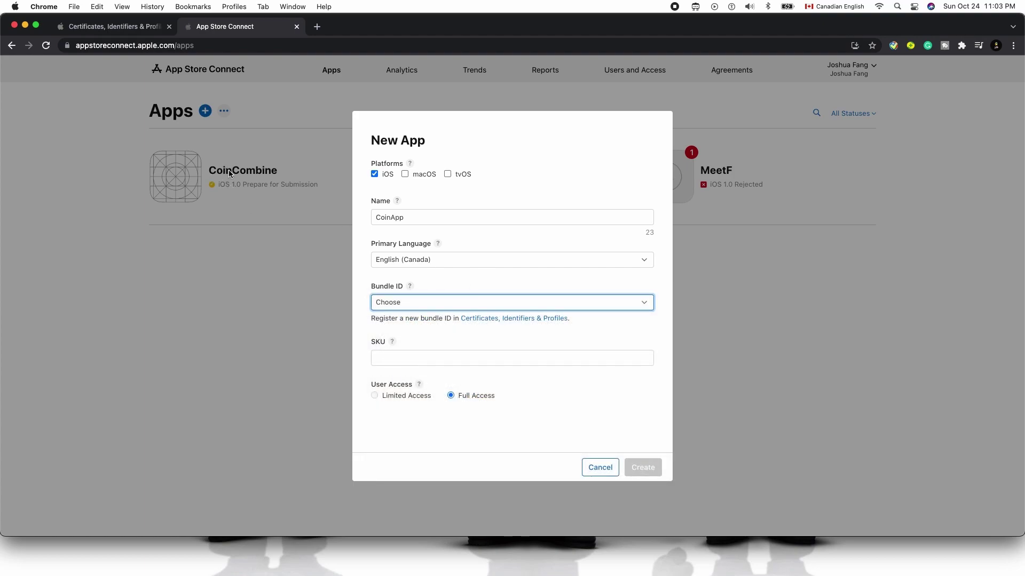
click(402, 307)
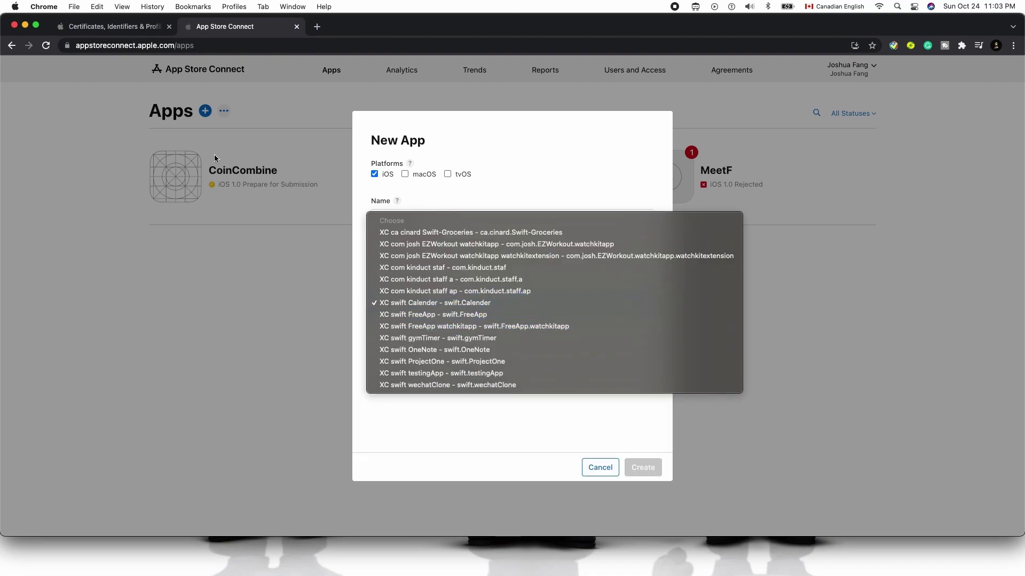
click(110, 24)
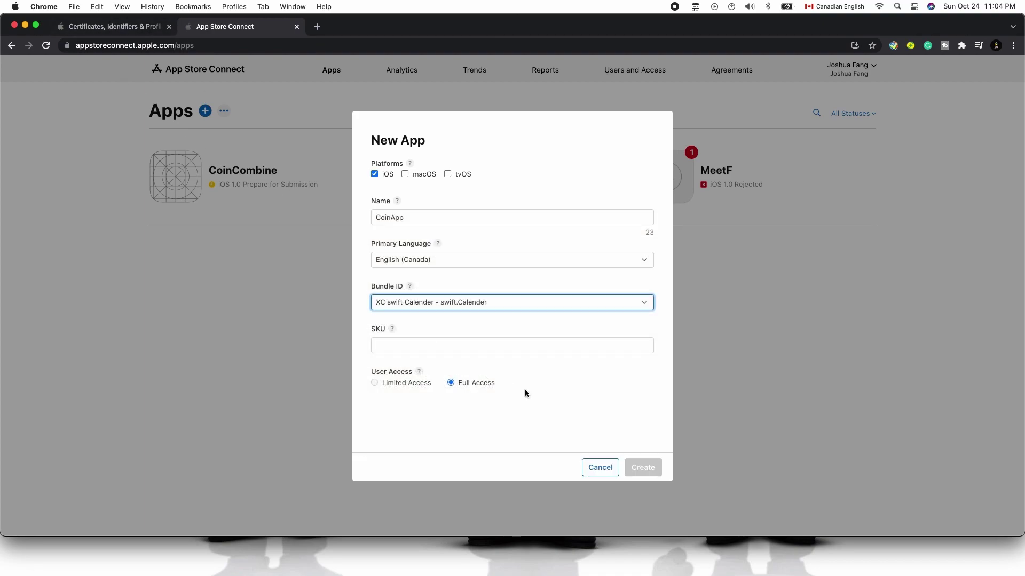
click(436, 346)
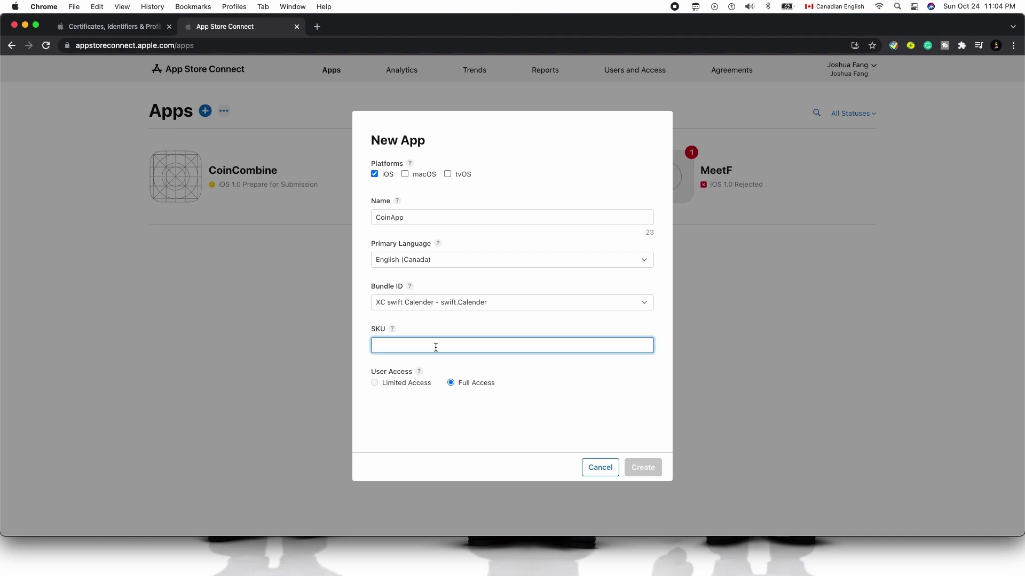
text(CoinApp-241021)
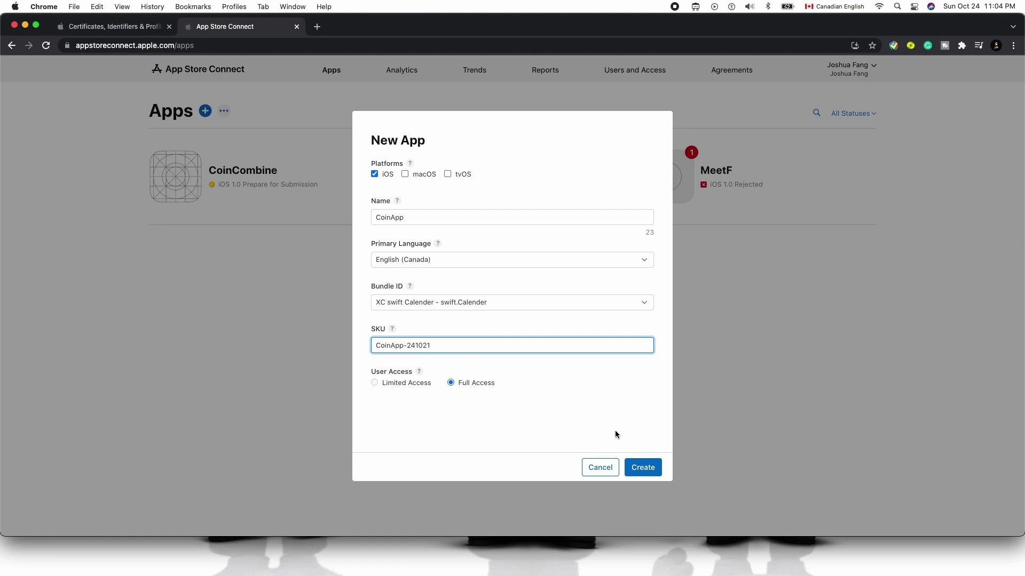
click(648, 466)
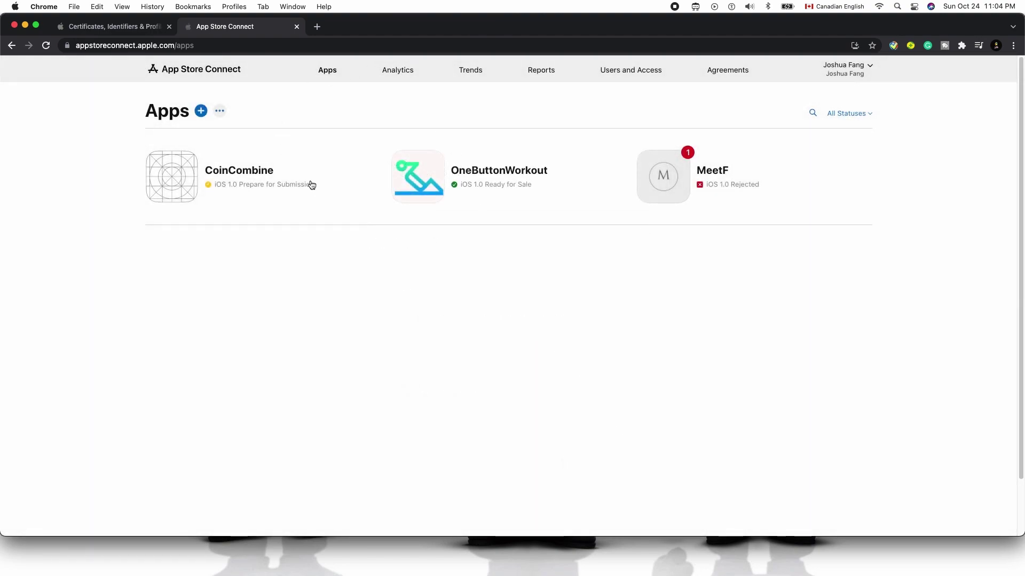
Open CoinApp's TestFlight tab, which shows no builds uploaded yet
click(299, 47)
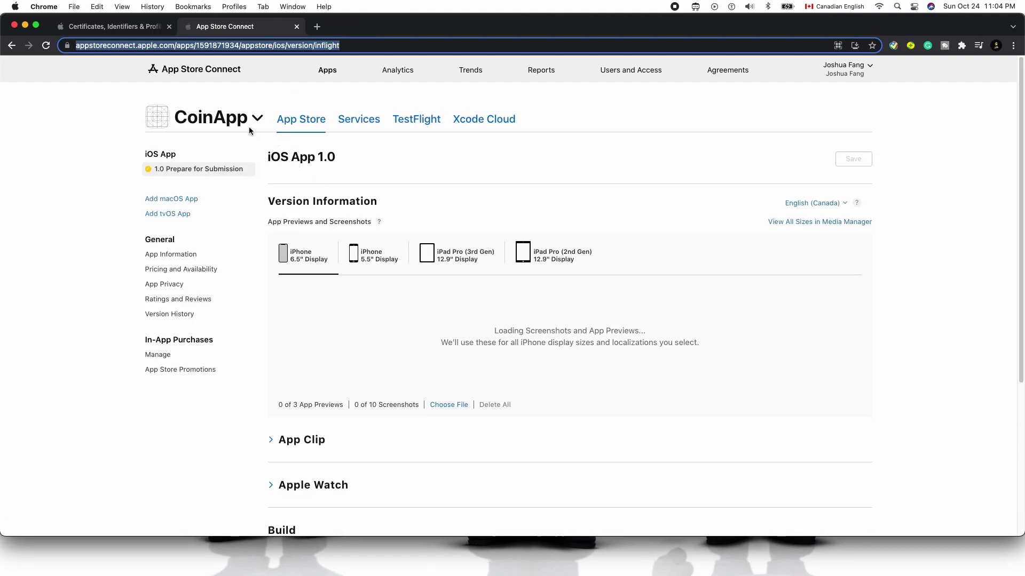
click(254, 119)
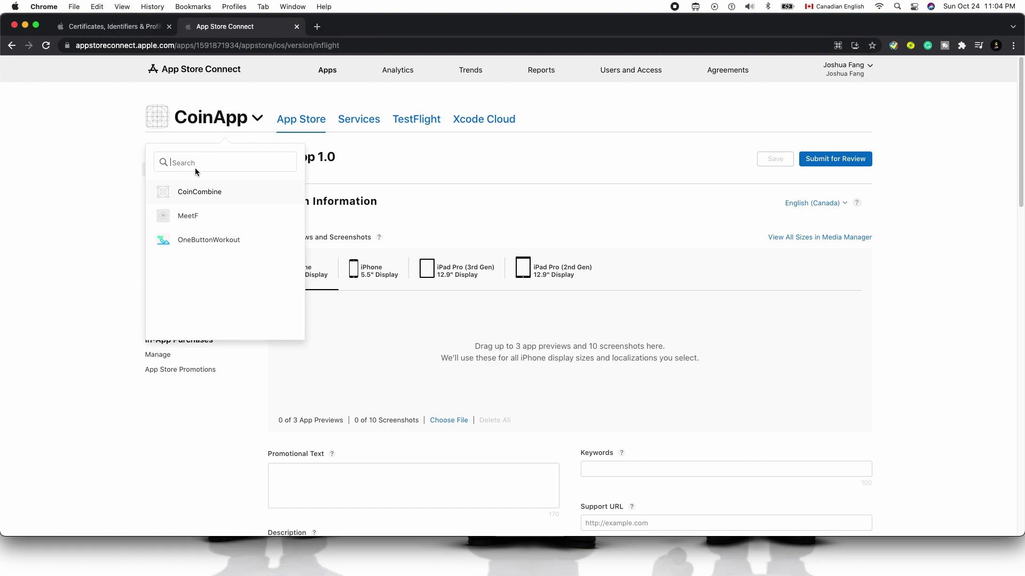
click(474, 163)
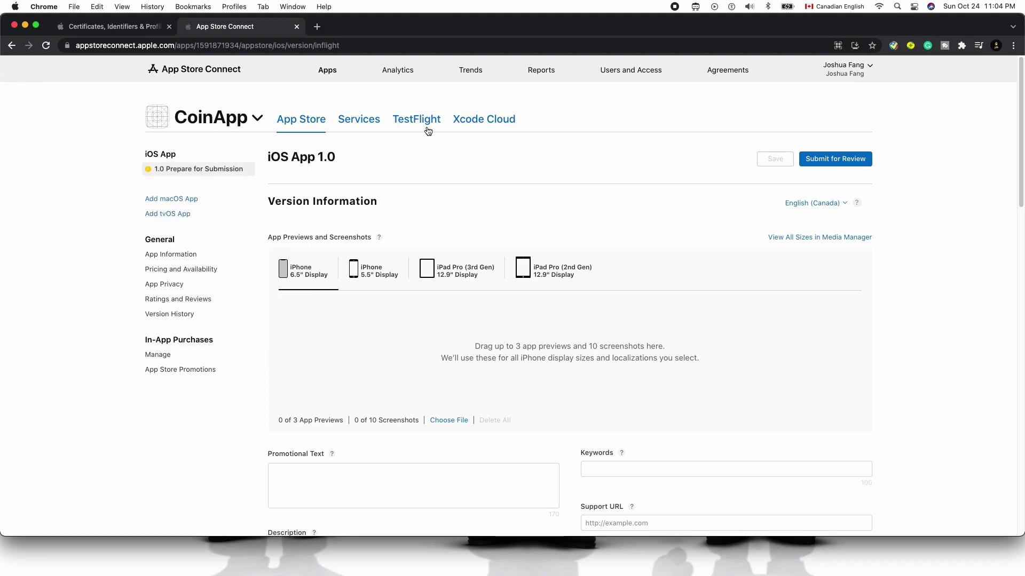
click(414, 120)
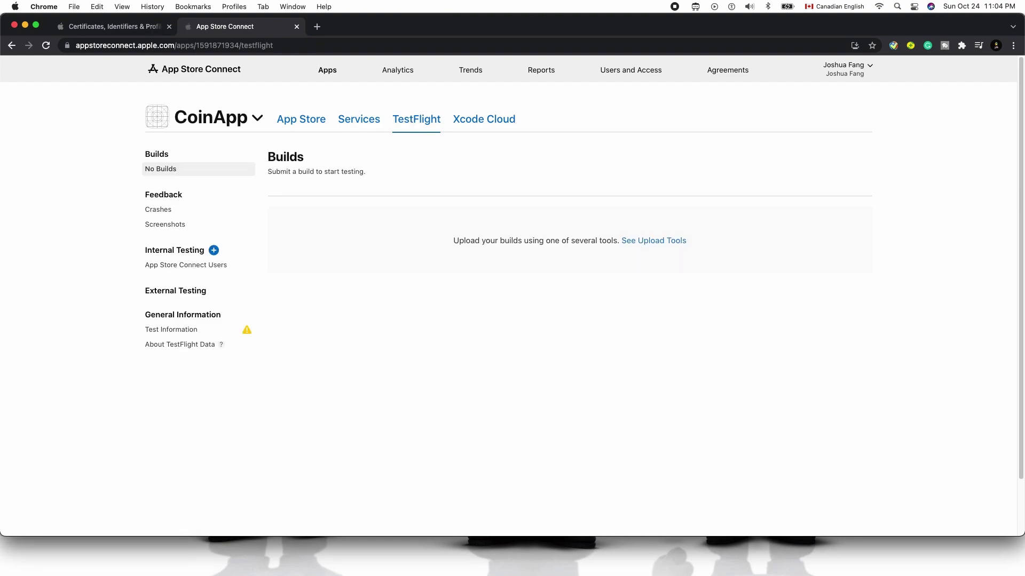
In Xcode's CoinCombine project, set the run destination to Any iOS Device (arm64)
key(super+Tab)
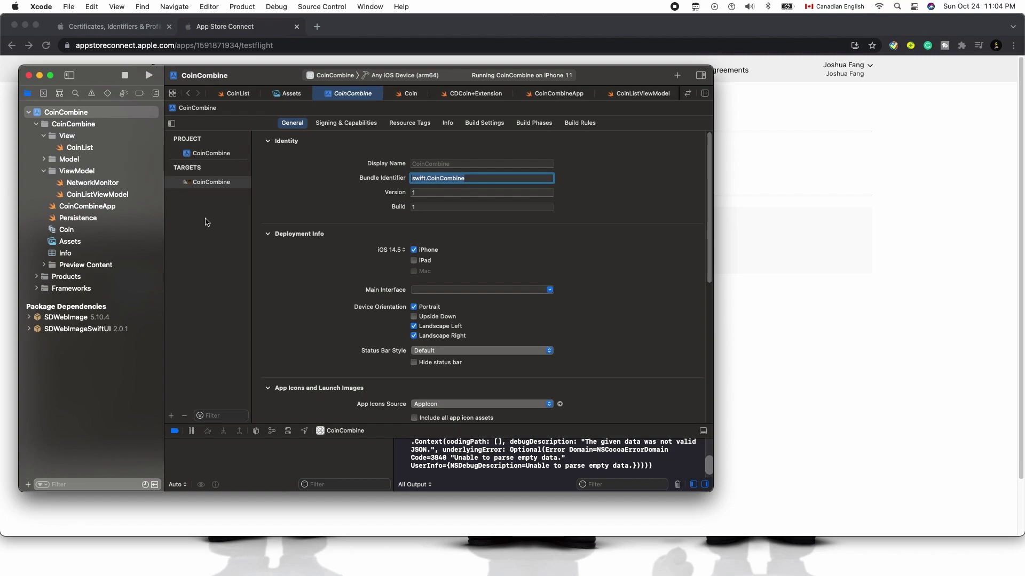
click(94, 206)
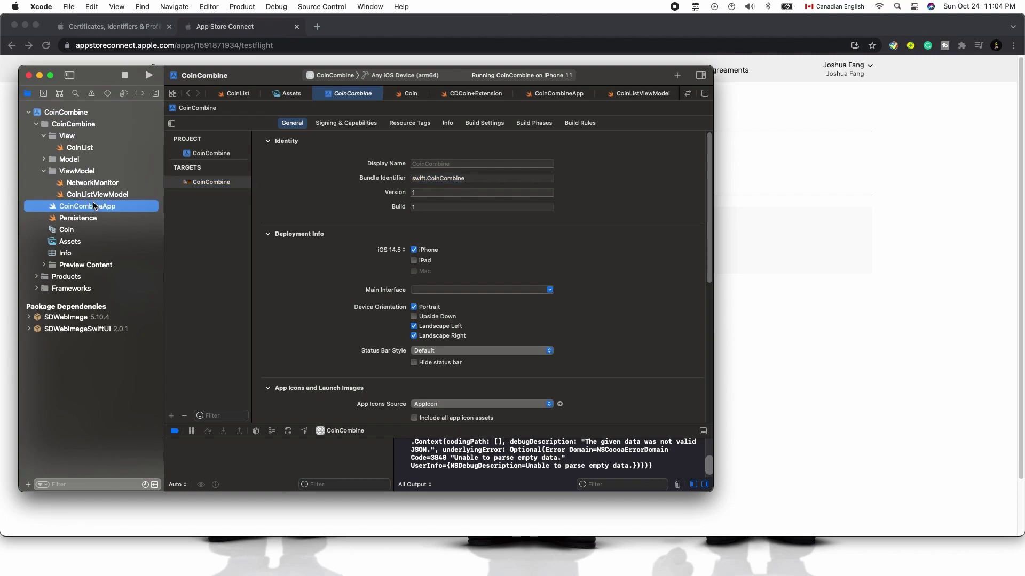
click(240, 6)
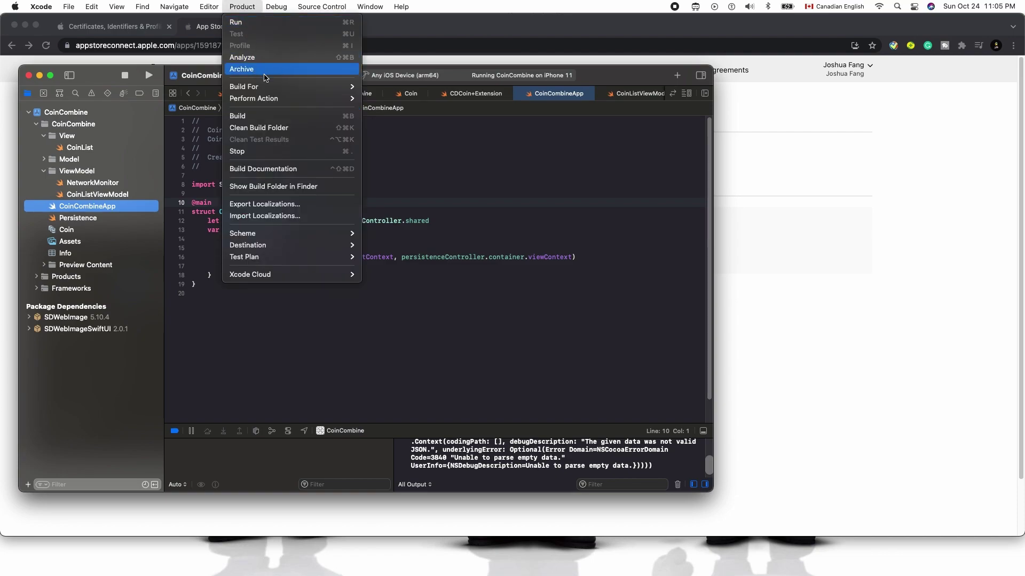
click(420, 170)
click(380, 77)
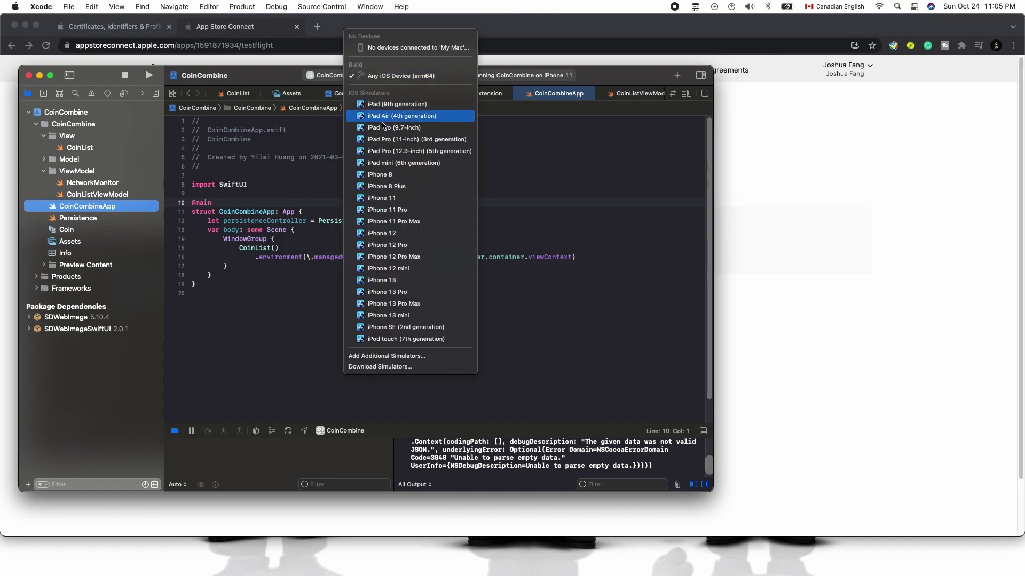
click(306, 39)
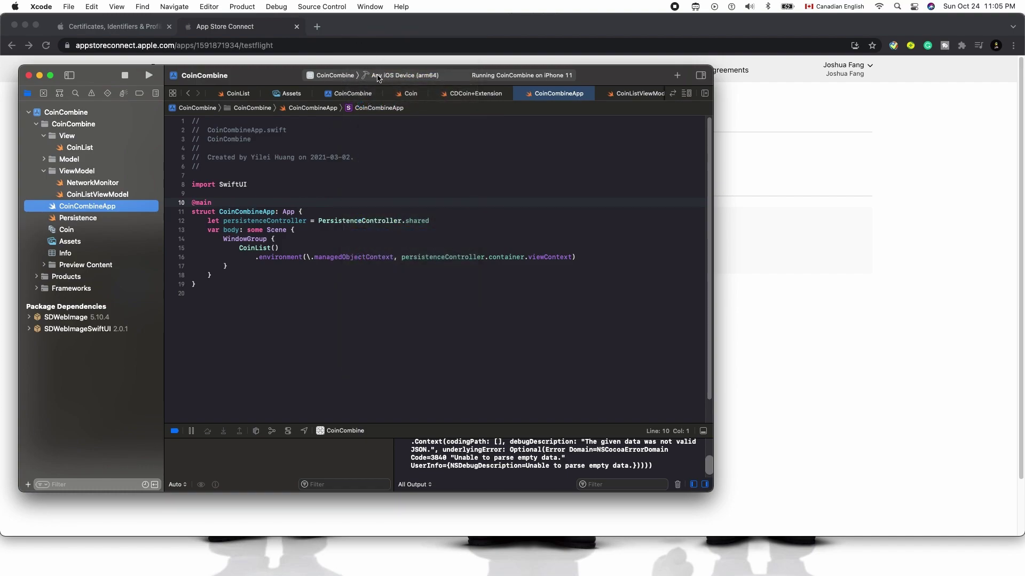
Run Product > Archive and reveal the new Oct 24, 2021 11:06 PM archive in Organizer
click(248, 10)
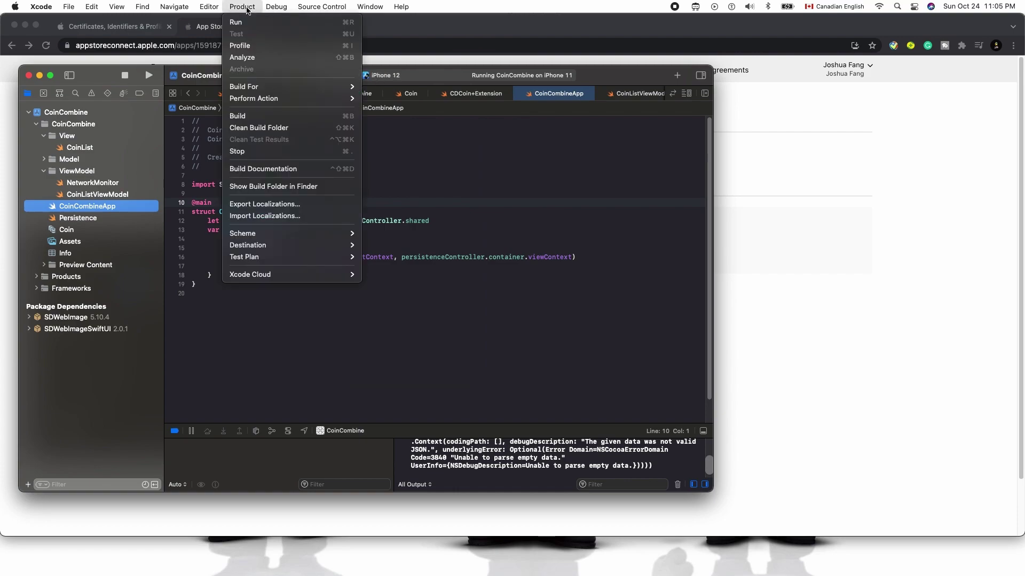
mouse_move(270, 12)
click(467, 173)
click(394, 79)
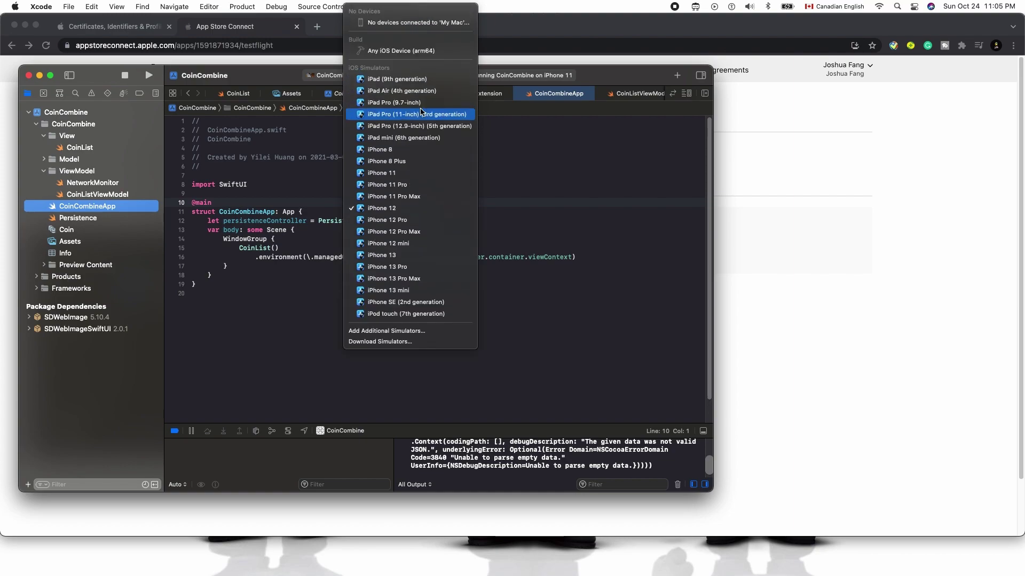
click(242, 7)
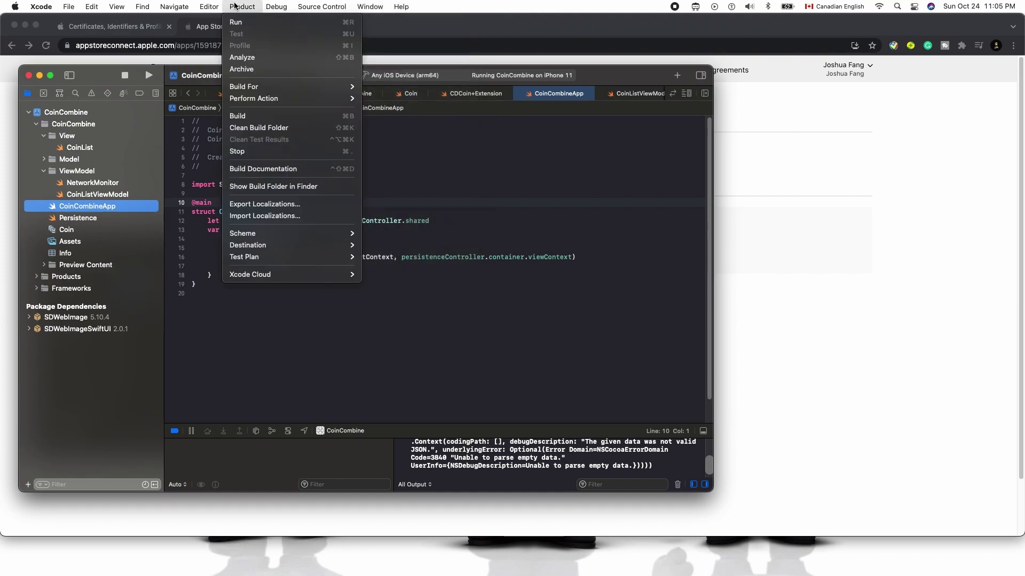
click(261, 65)
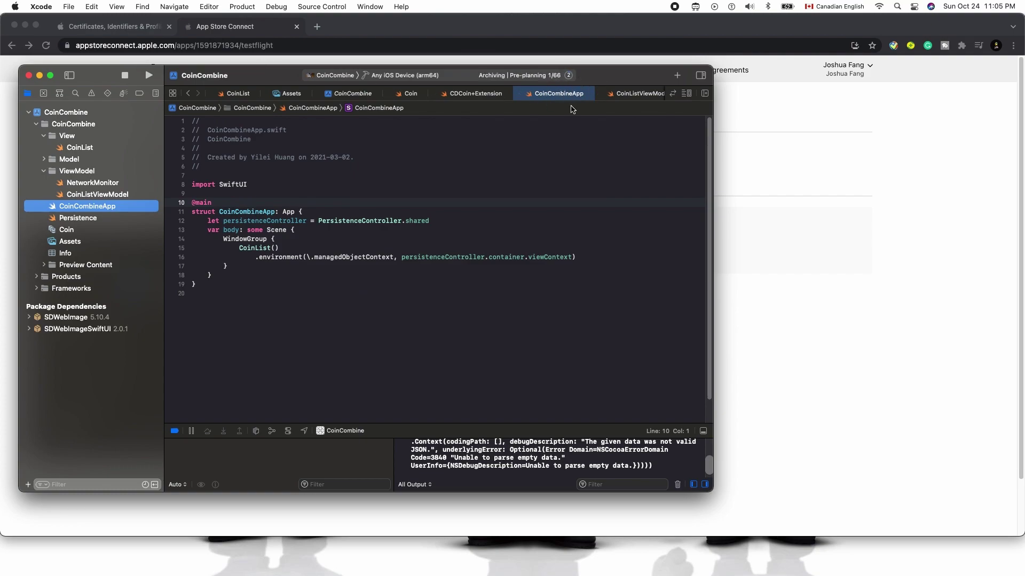
drag(610, 81, 850, 119)
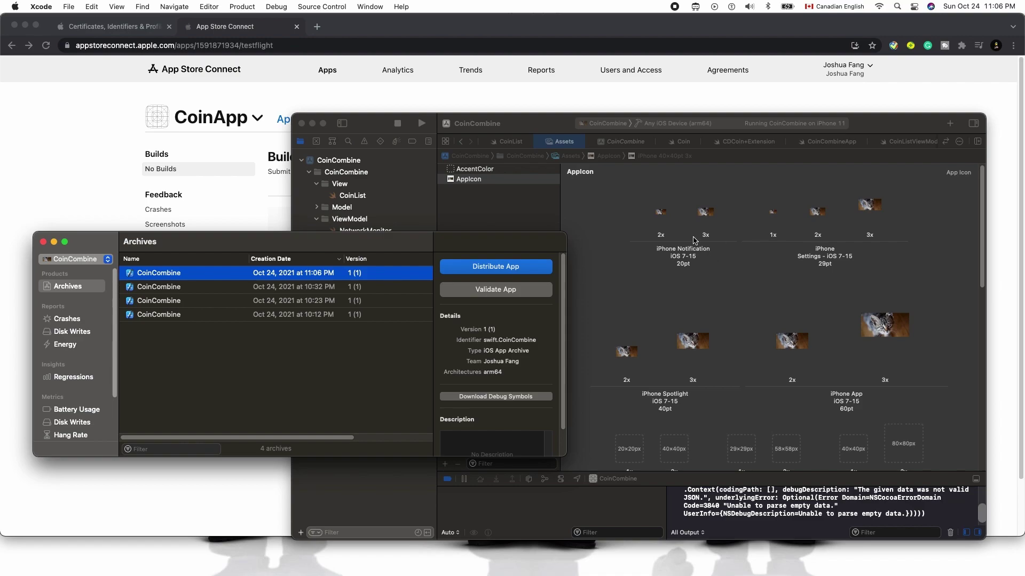
Use App Icon Resizer with Universal (iPhone + iPad) to fill the AppIcon set with the cat picture
scroll(749, 408, down, 10)
scroll(747, 408, down, 2)
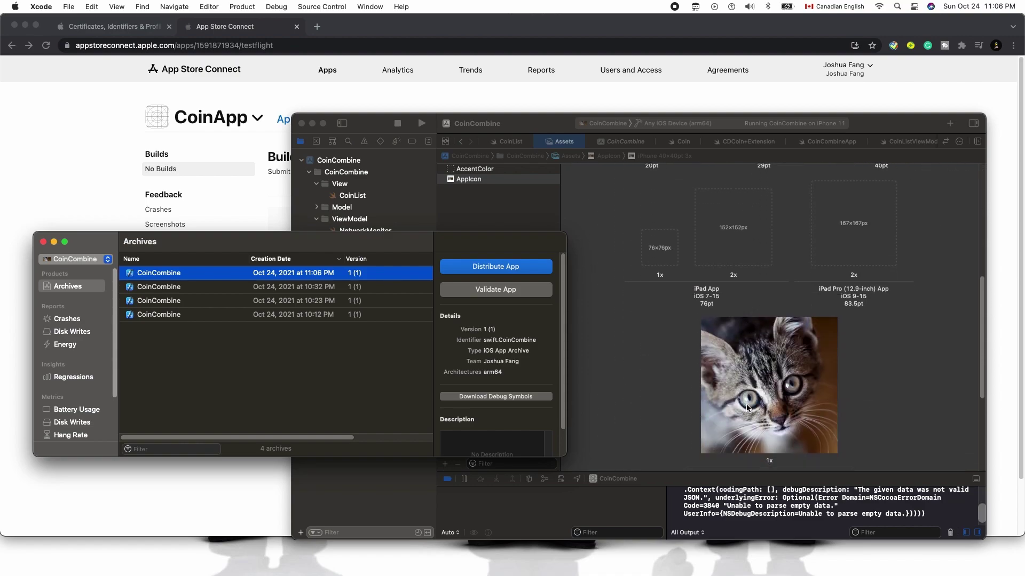
key(super+space)
text(icon)
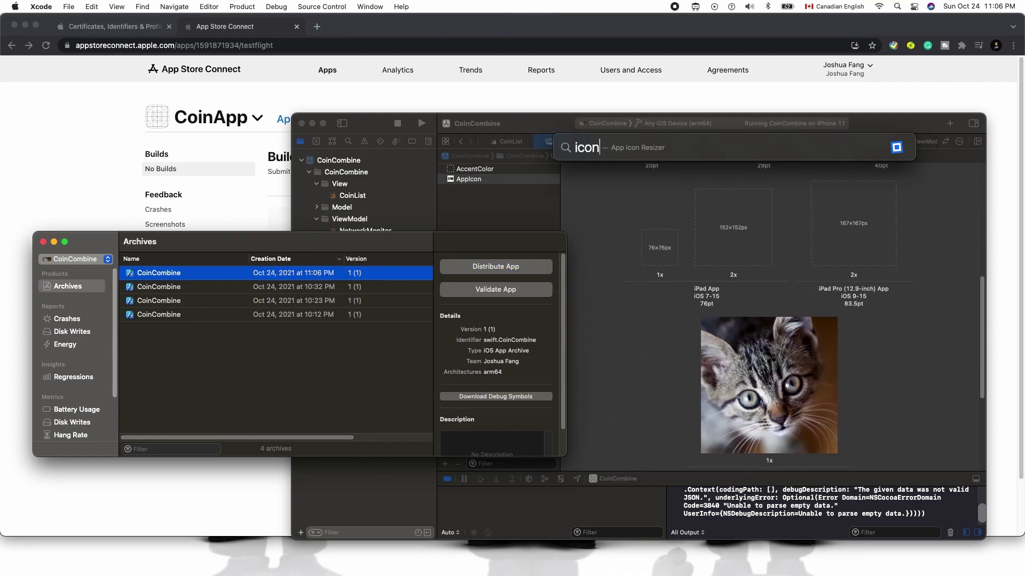
key(Return)
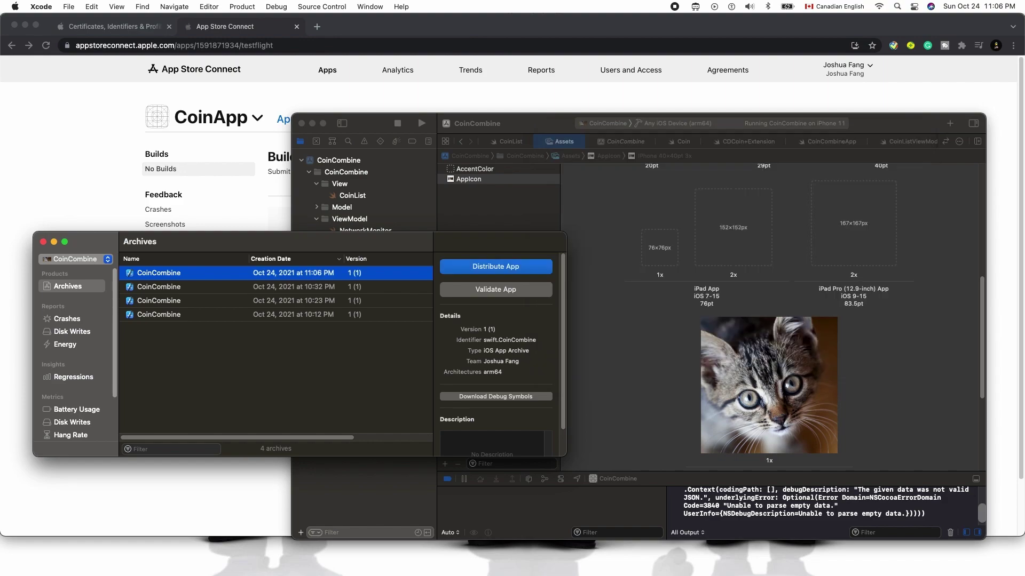
click(401, 175)
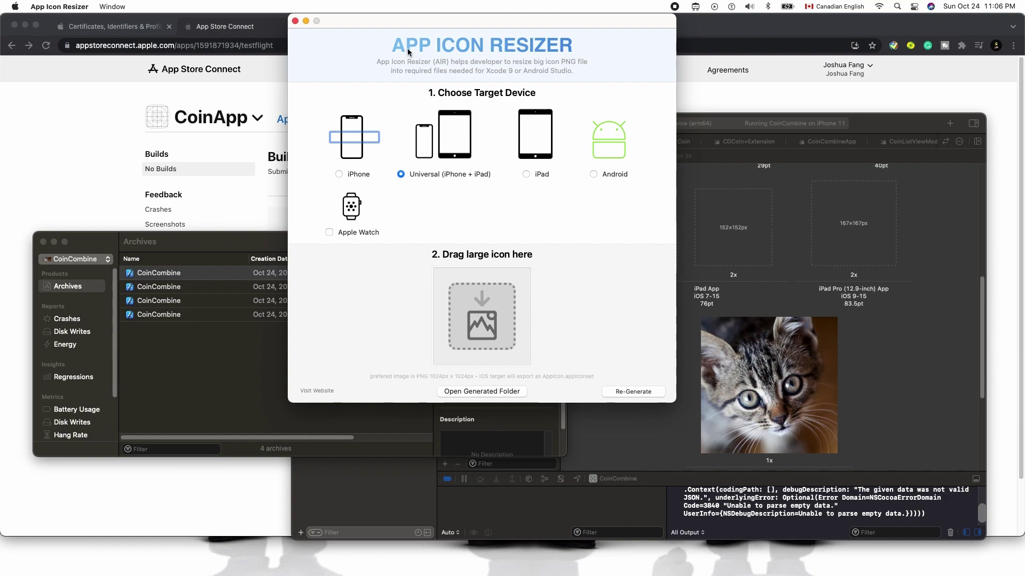
click(294, 20)
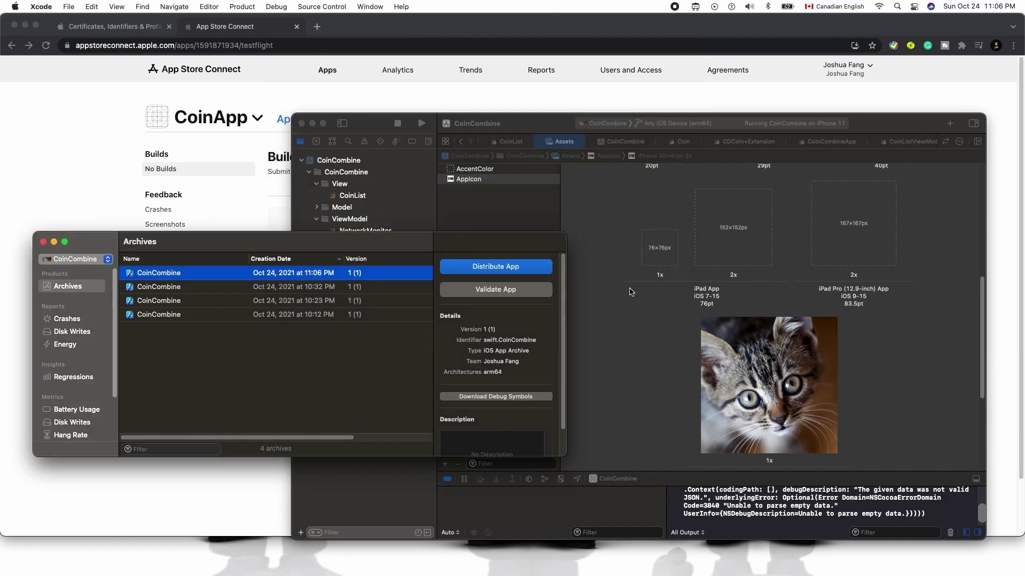
scroll(713, 168, up, 4)
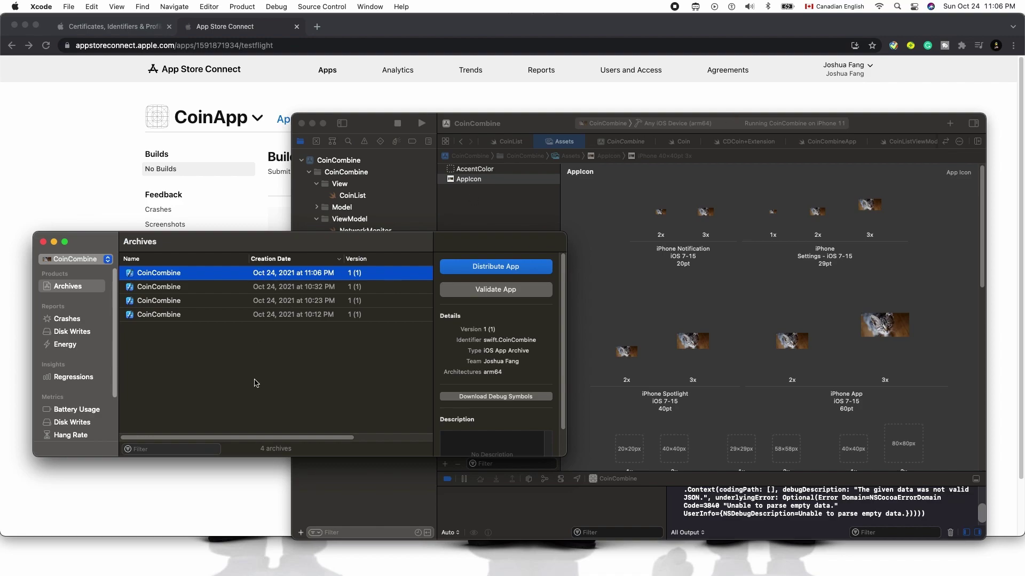
drag(361, 243, 465, 226)
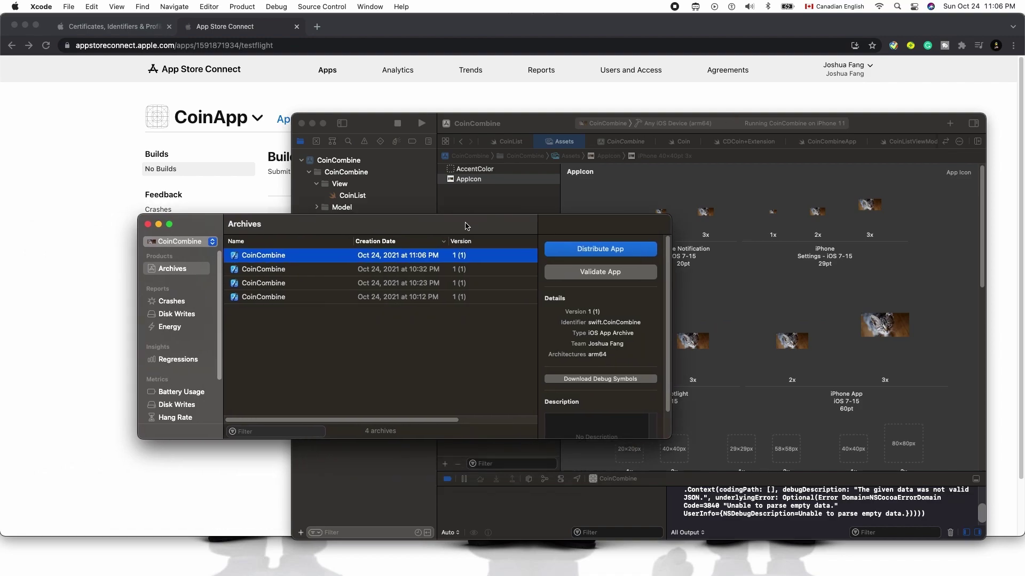
Distribute the 11:06 PM archive to App Store Connect via Upload with automatic signing
click(412, 272)
click(381, 256)
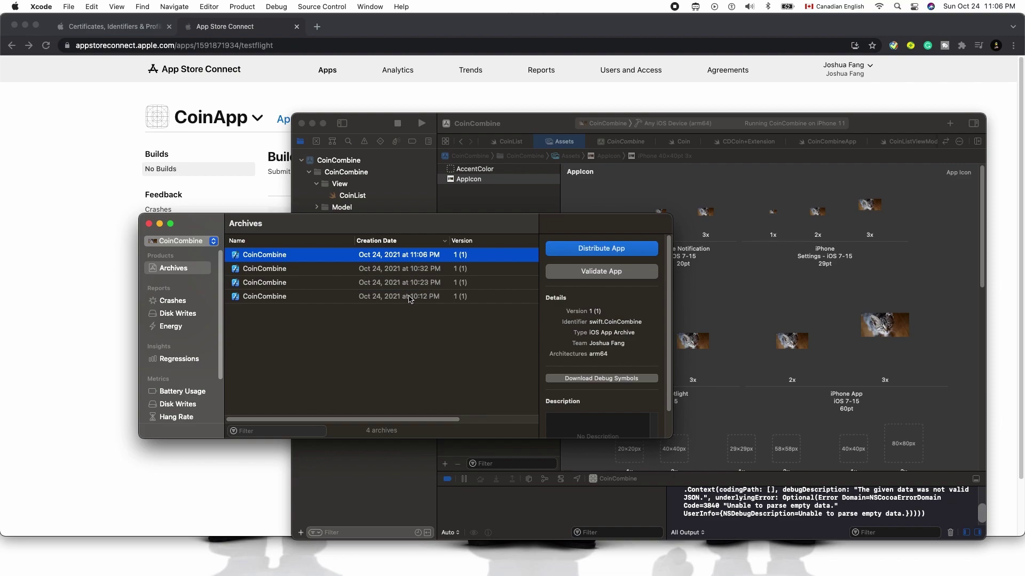
click(413, 268)
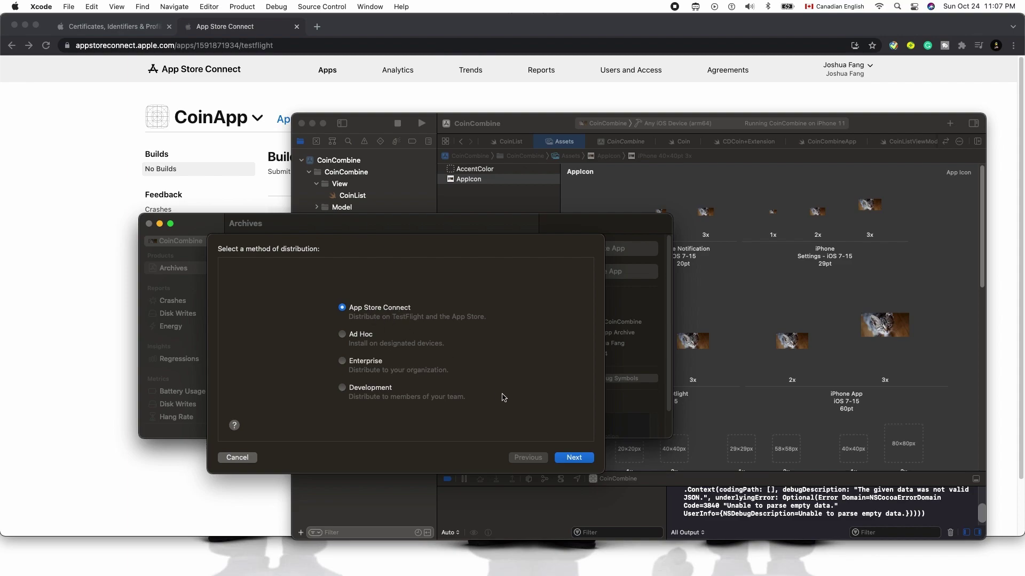
click(571, 458)
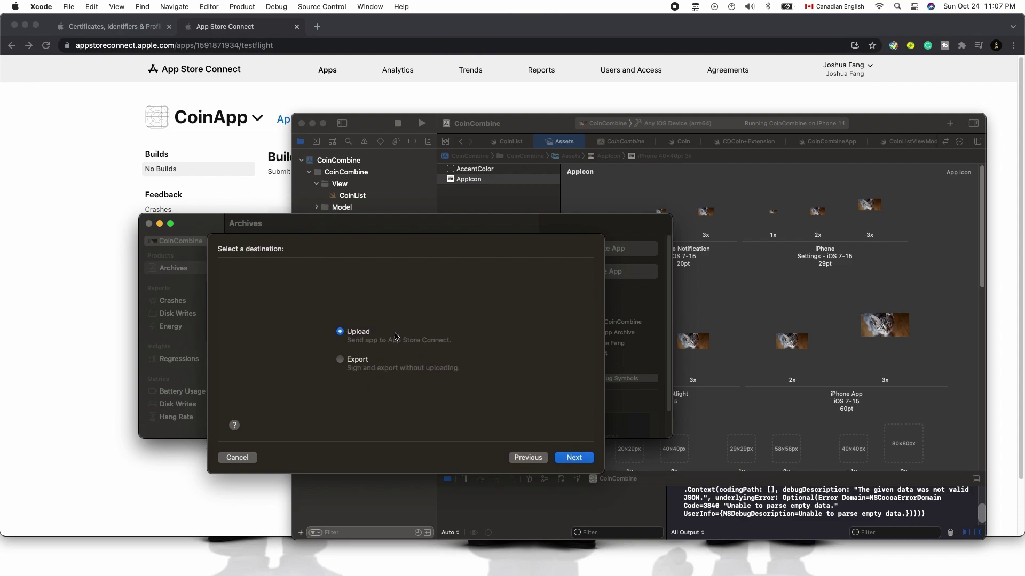
click(560, 457)
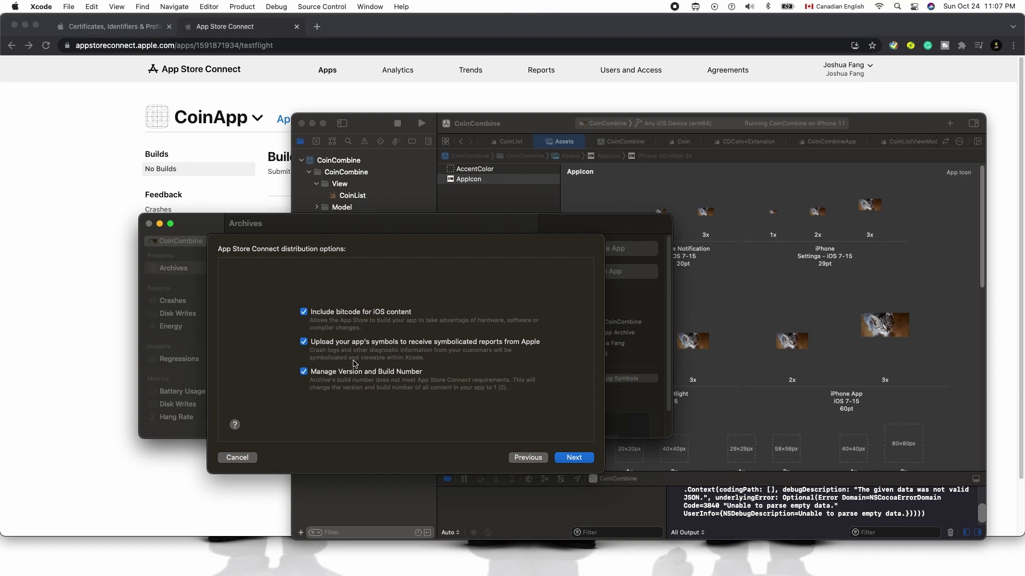
click(569, 460)
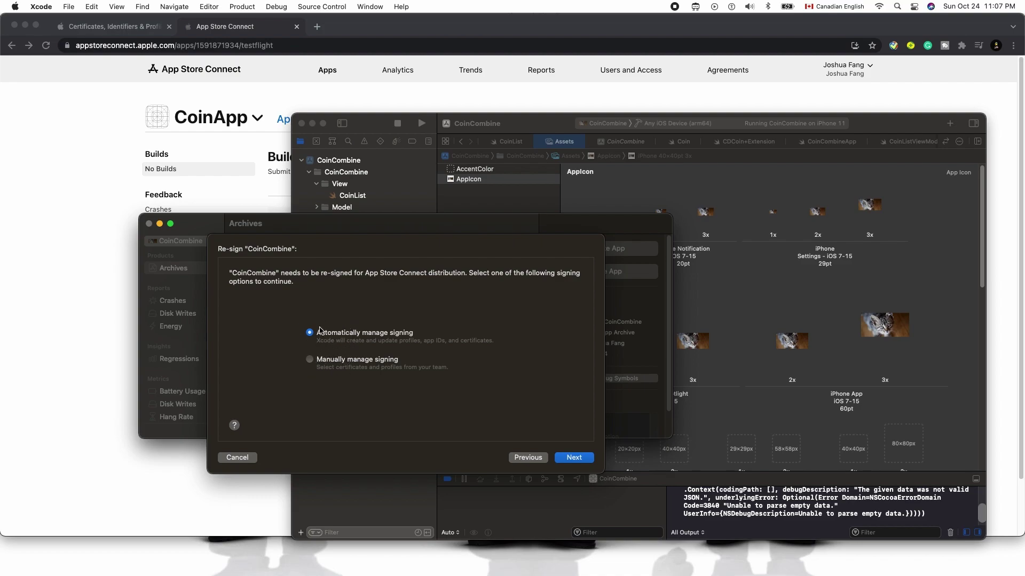
click(570, 457)
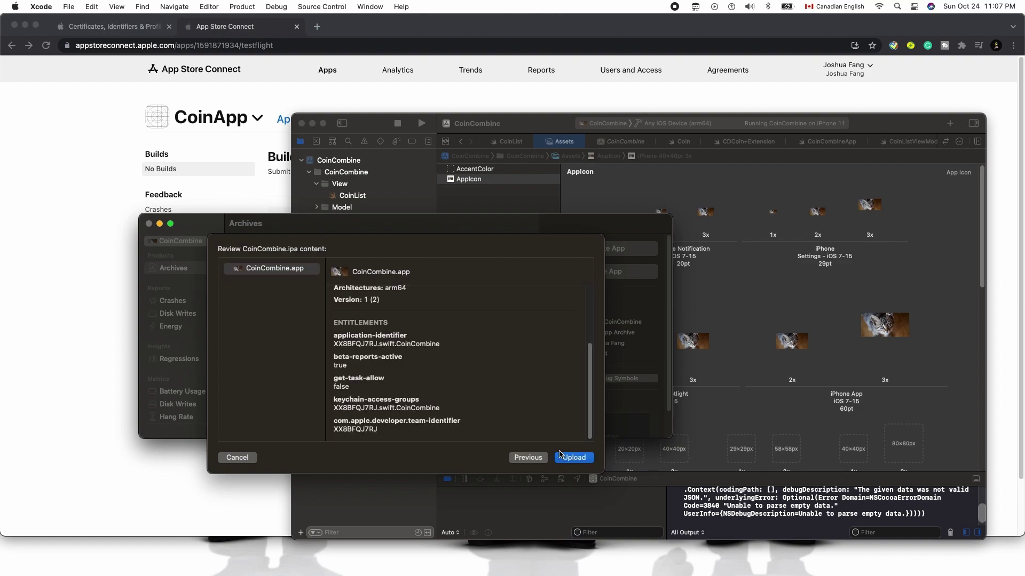
scroll(468, 358, up, 2)
scroll(468, 357, down, 2)
click(574, 460)
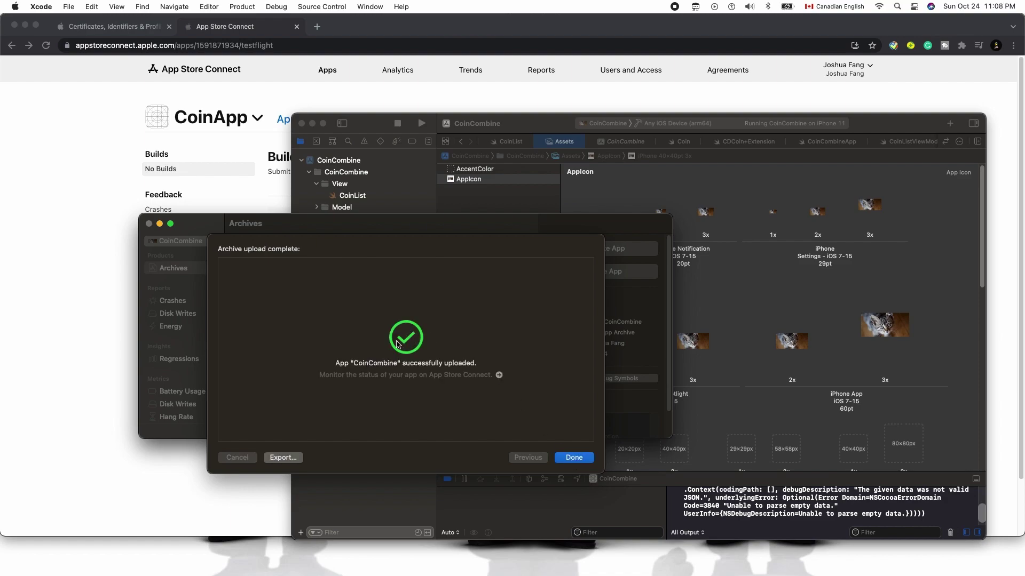
Bring App Store Connect forward and move from CoinApp's TestFlight page to its App Store section
click(98, 195)
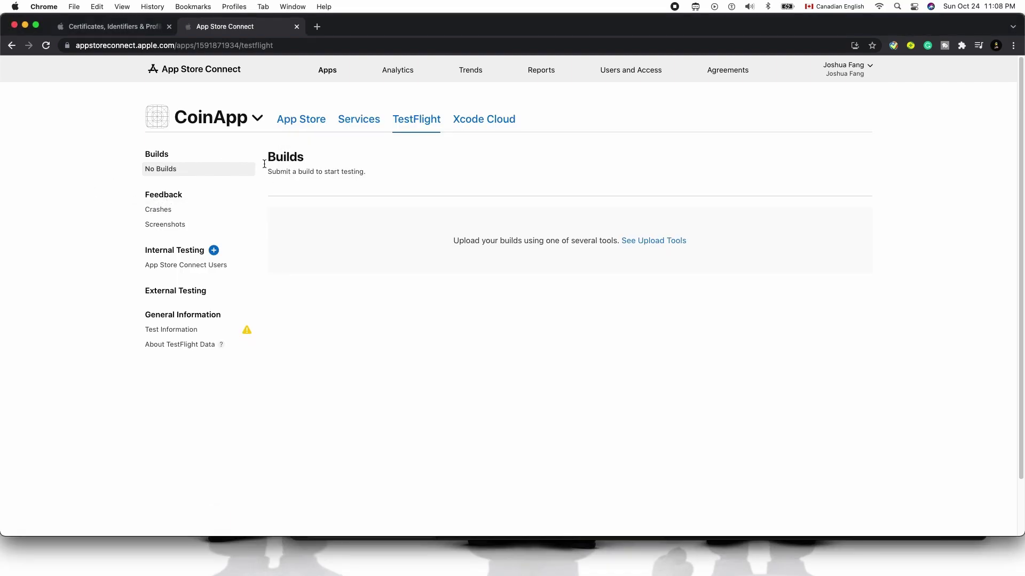
click(257, 119)
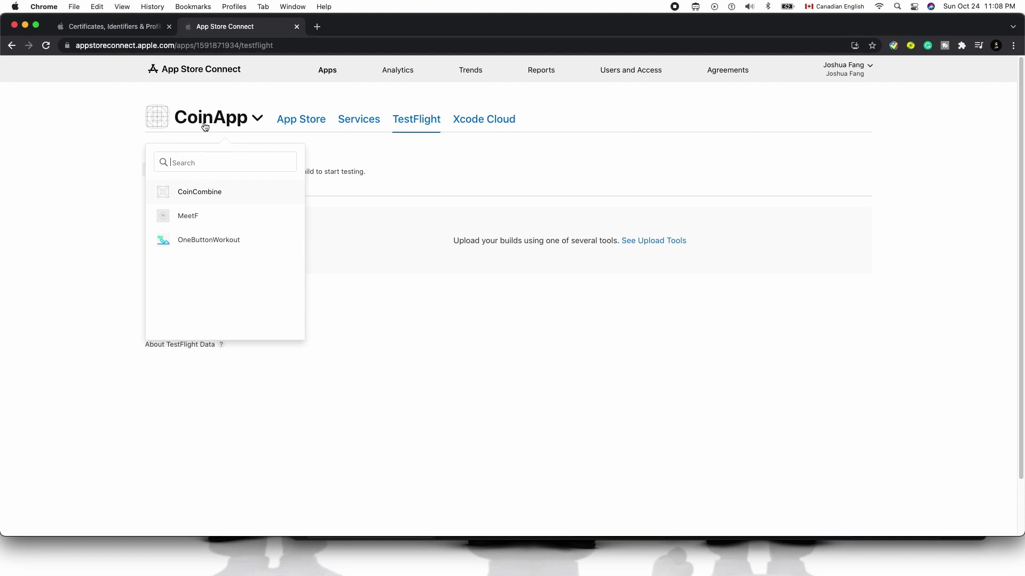
click(376, 188)
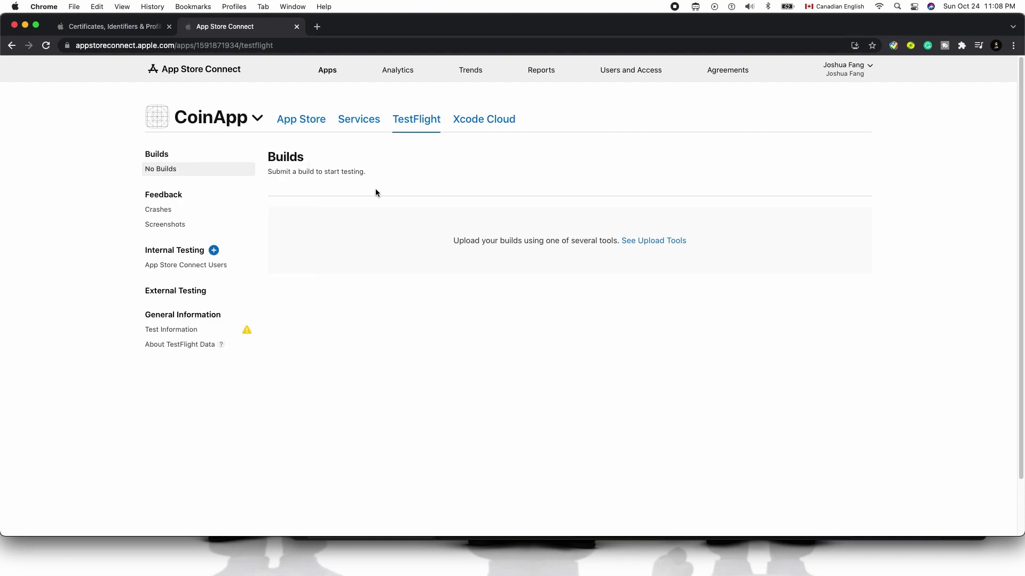
click(303, 122)
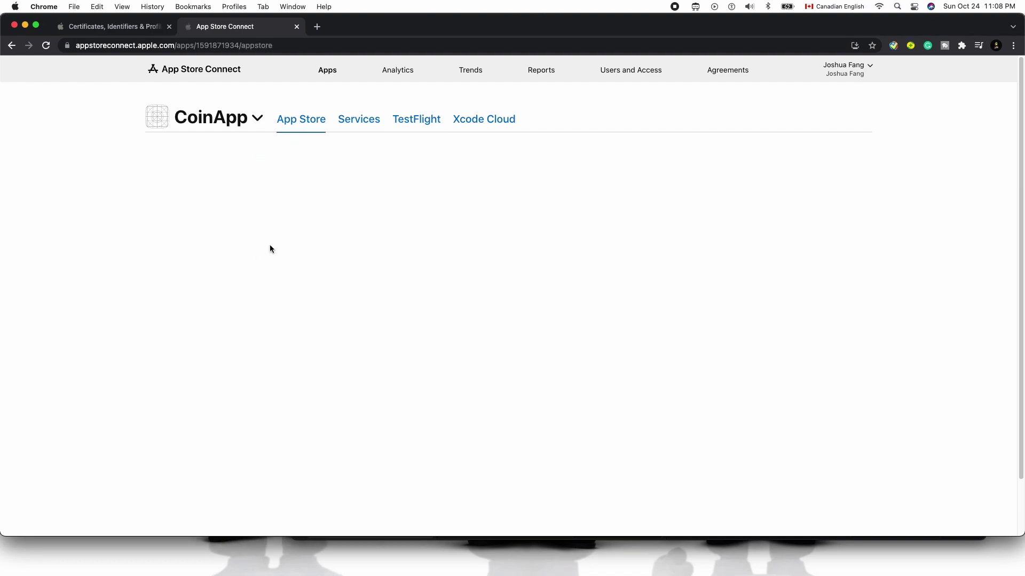
Switch to CoinCombine, view its App Information, then go to TestFlight and start a new external group
click(233, 121)
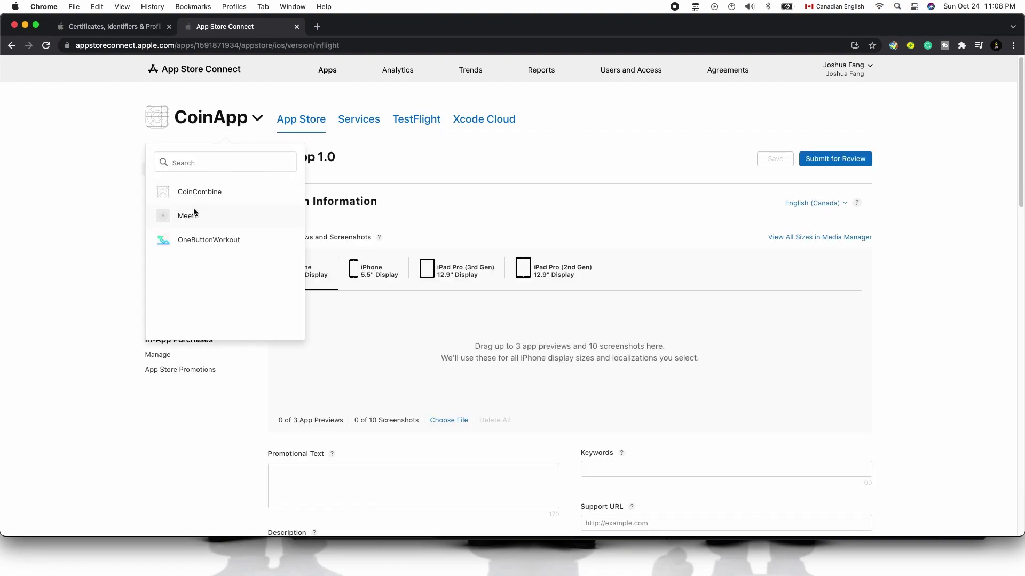
click(200, 193)
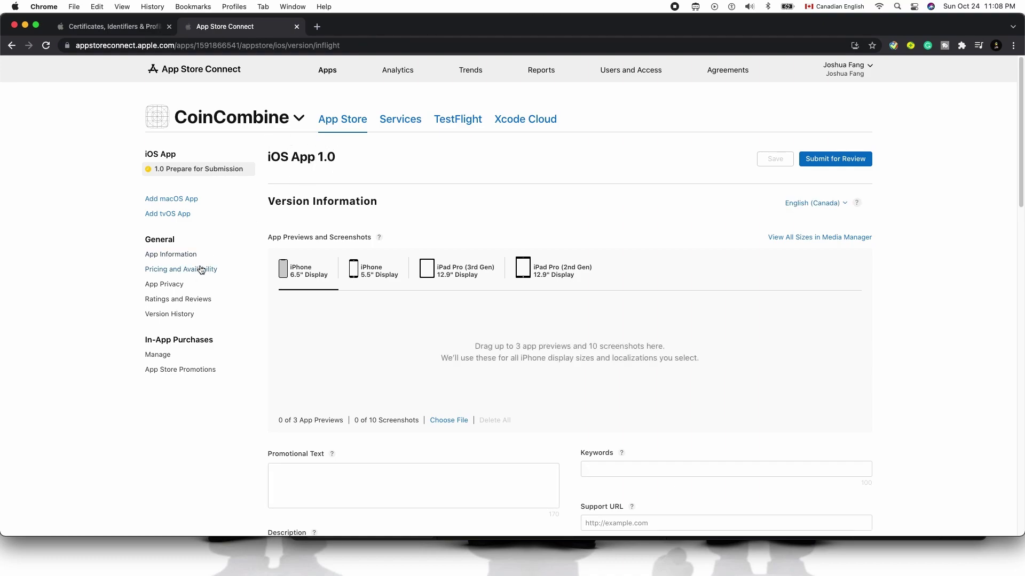
click(171, 254)
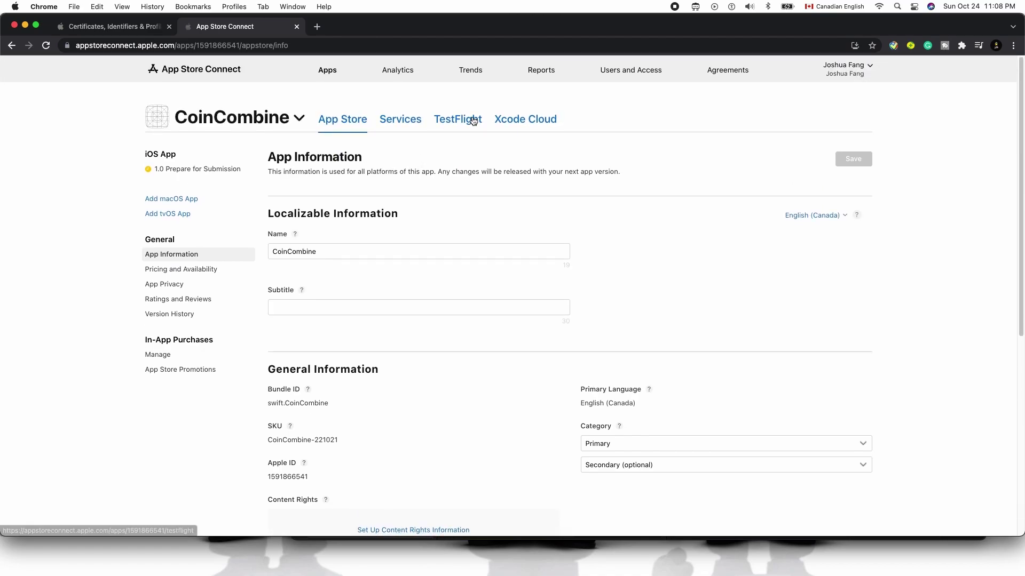
click(473, 120)
click(219, 292)
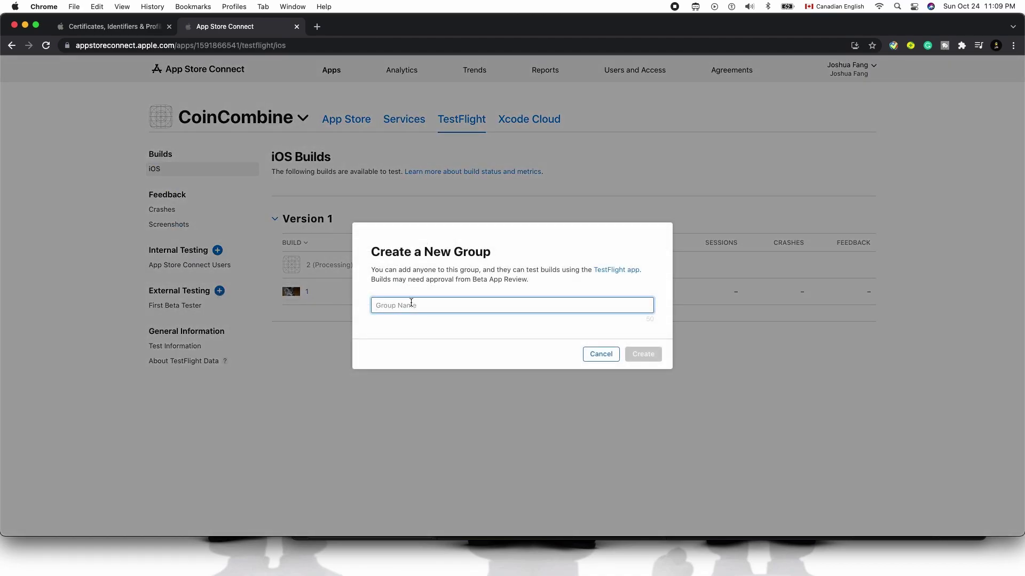
Type 'First T' as the new group's name, then cancel creating the group
text(First)
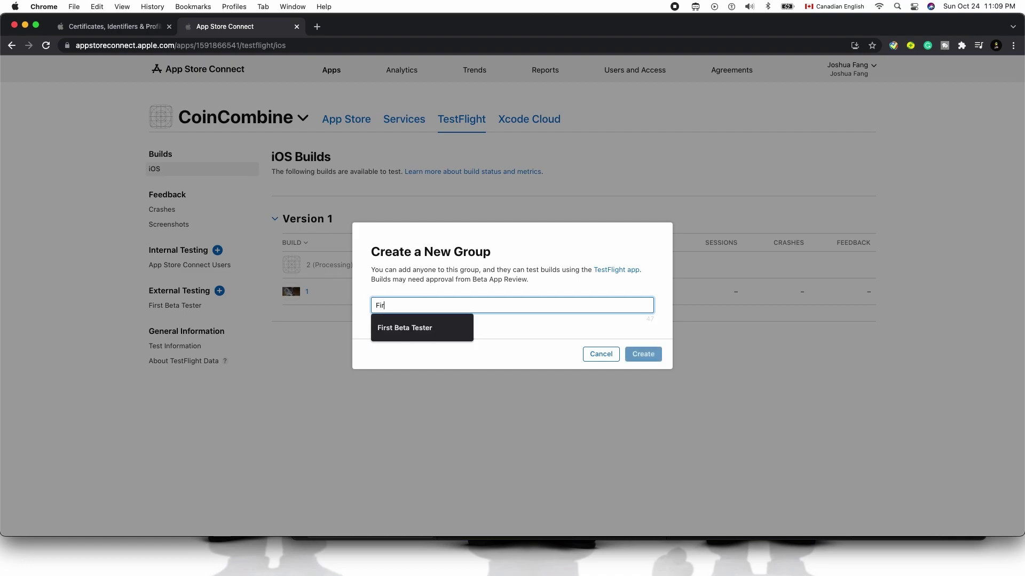
key(BackSpace)
key(BackSpace)
text(F)
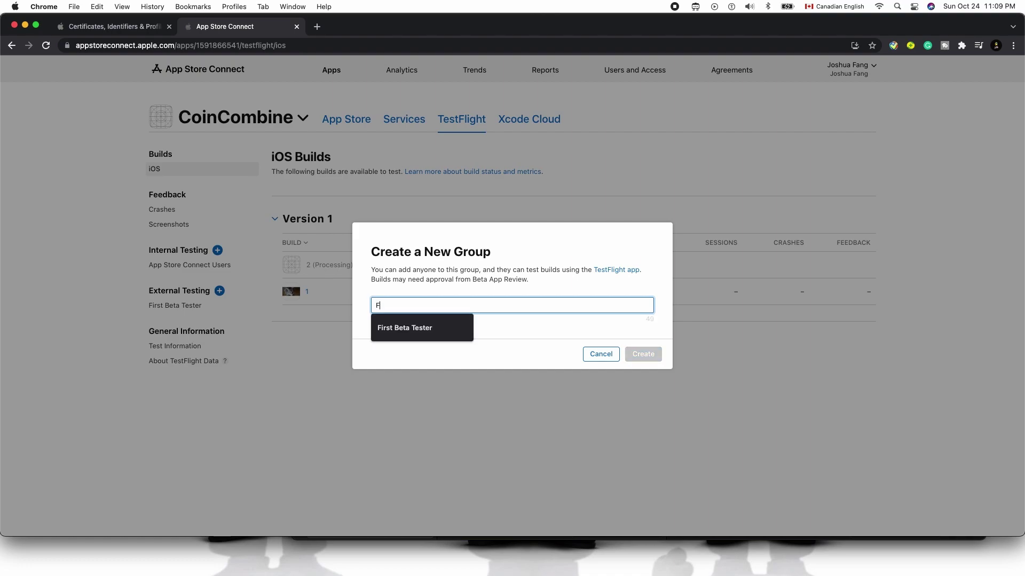
text(irst Tester)
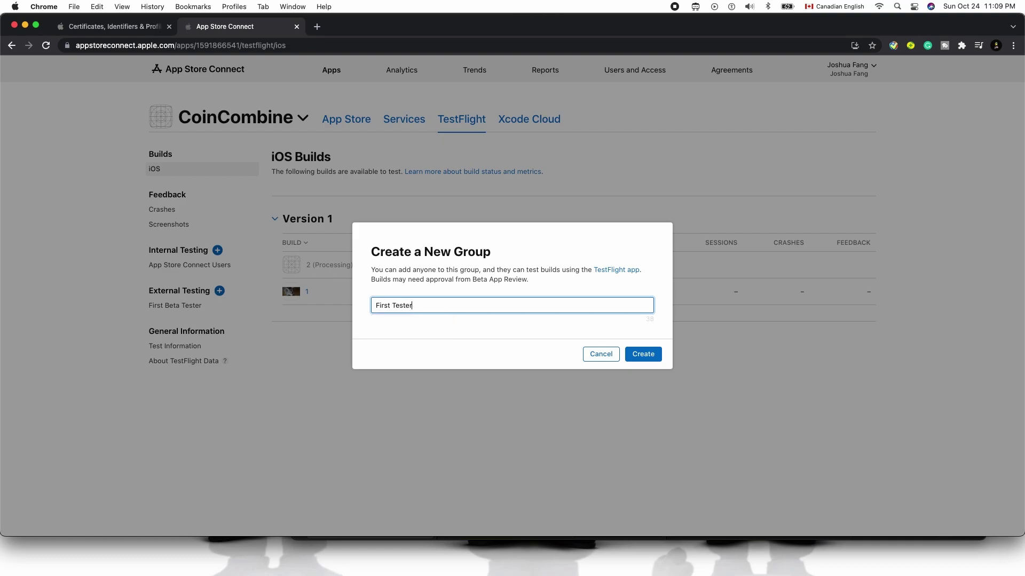
click(593, 356)
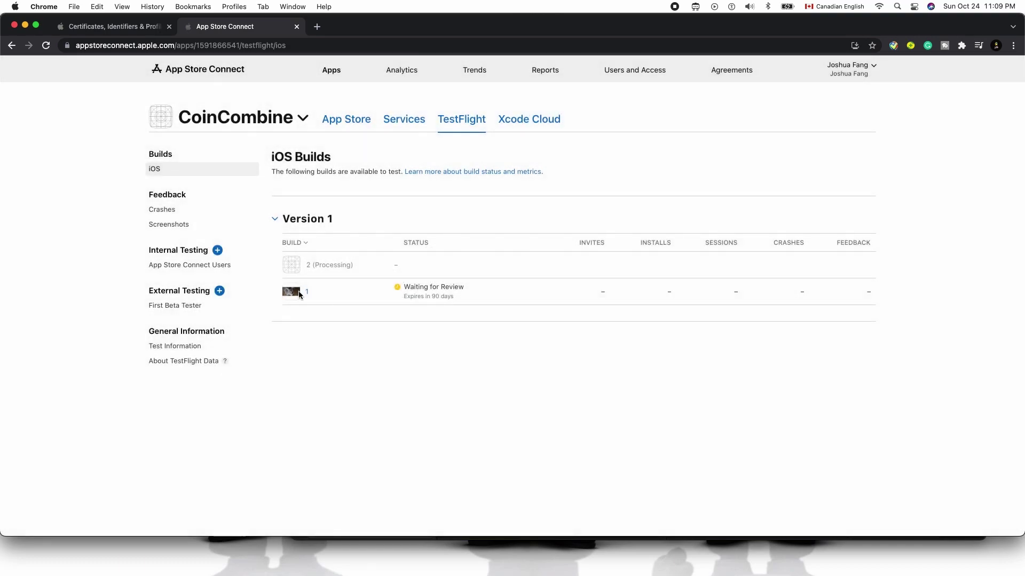
mouse_move(184, 308)
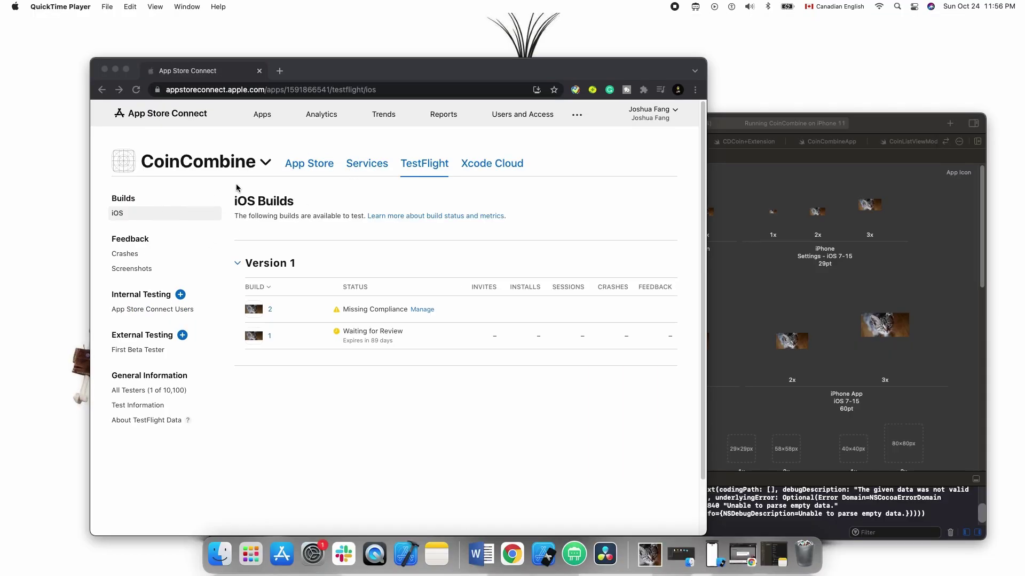
Bring the browser forward and open Manage beside build 2's Missing Compliance status
click(351, 250)
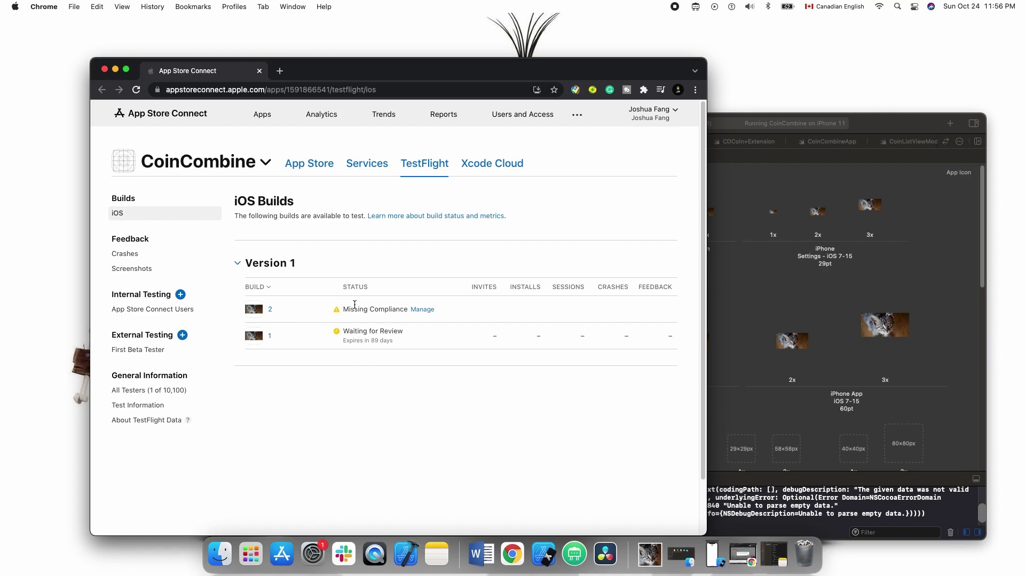
drag(344, 308, 392, 309)
click(422, 310)
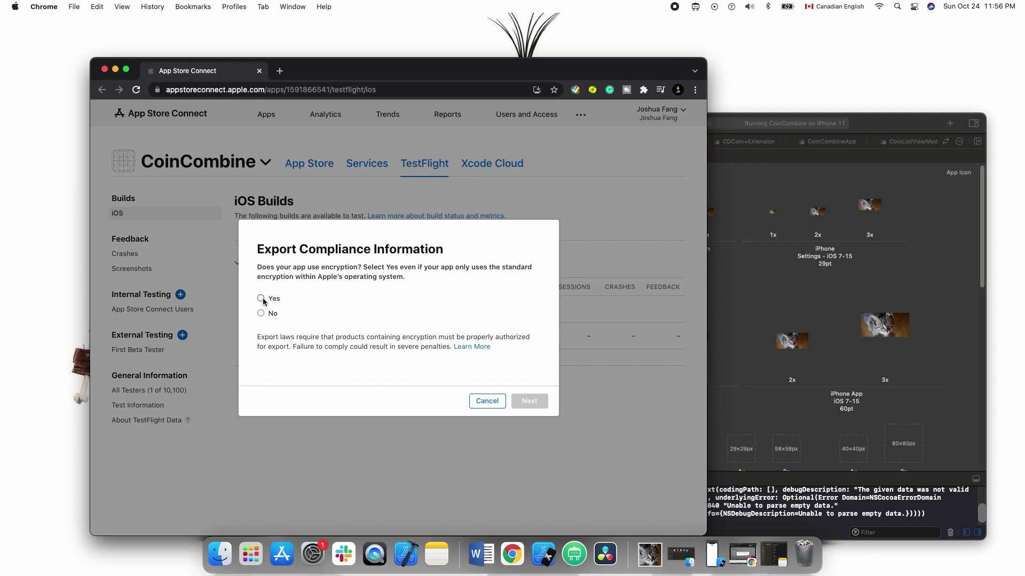
Answer Yes to using encryption and Yes to qualifying for an exemption, then start internal testing
click(261, 300)
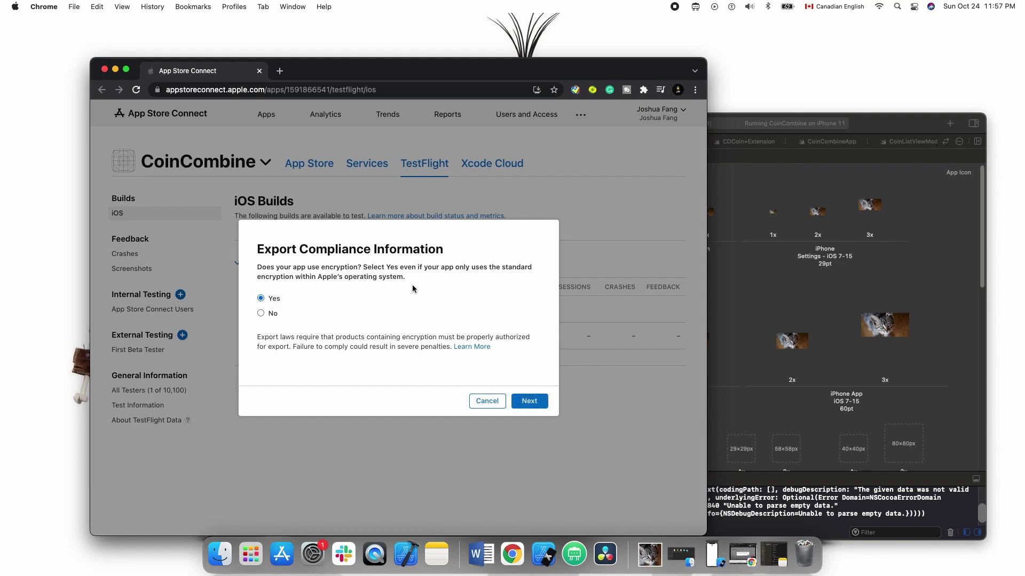
click(521, 403)
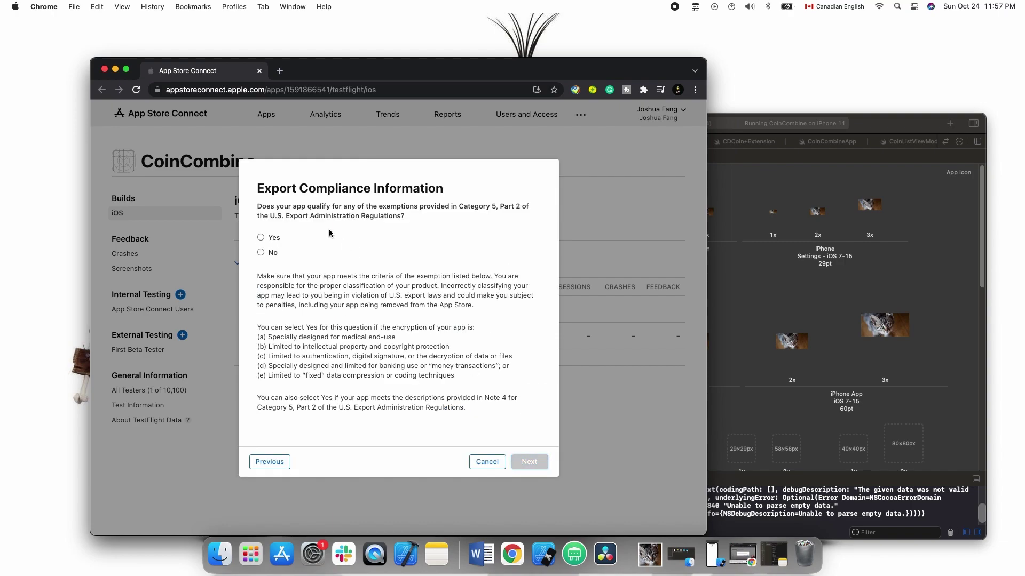
click(269, 238)
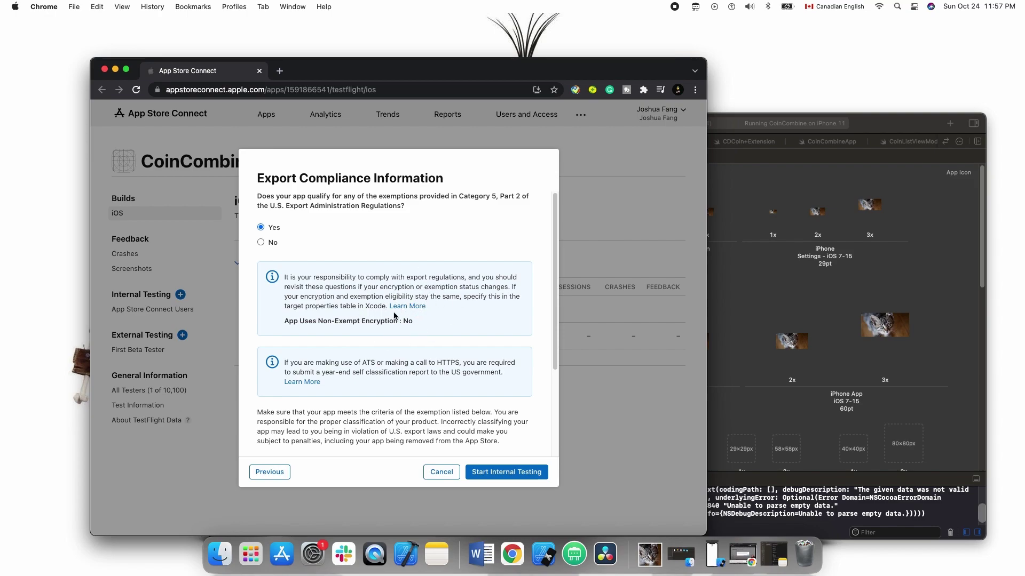
drag(320, 364, 503, 377)
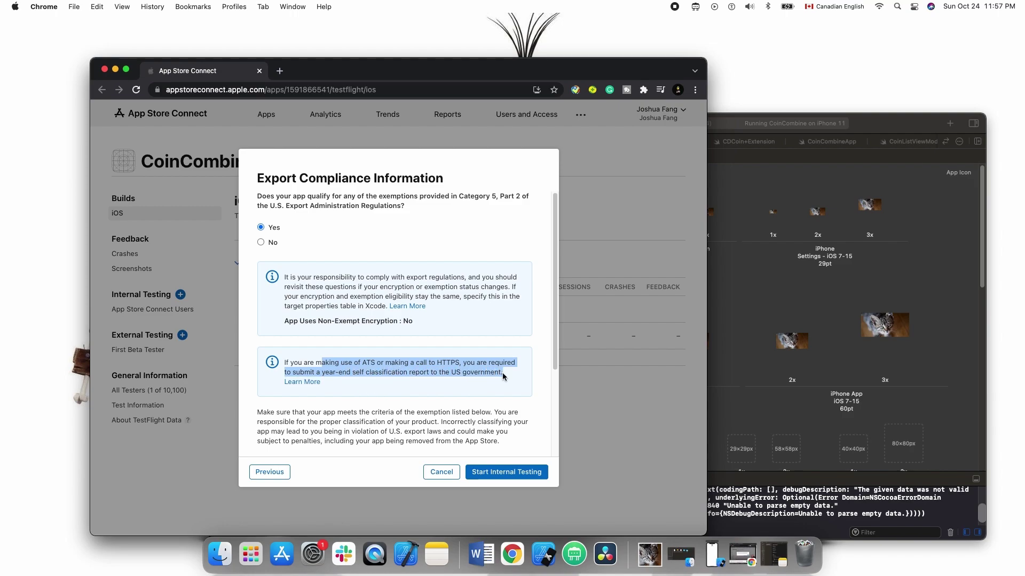
click(314, 370)
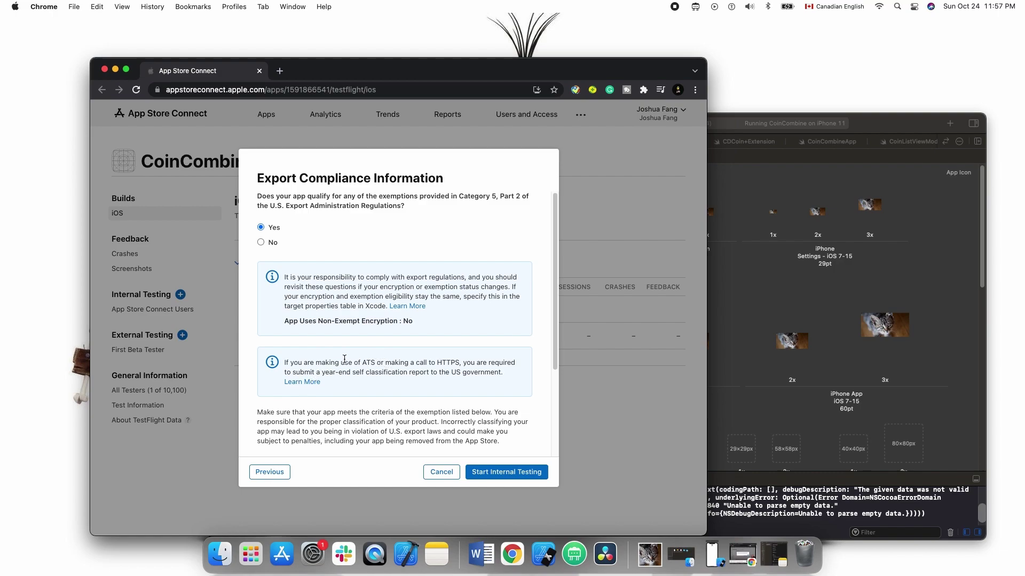
scroll(344, 358, down, 2)
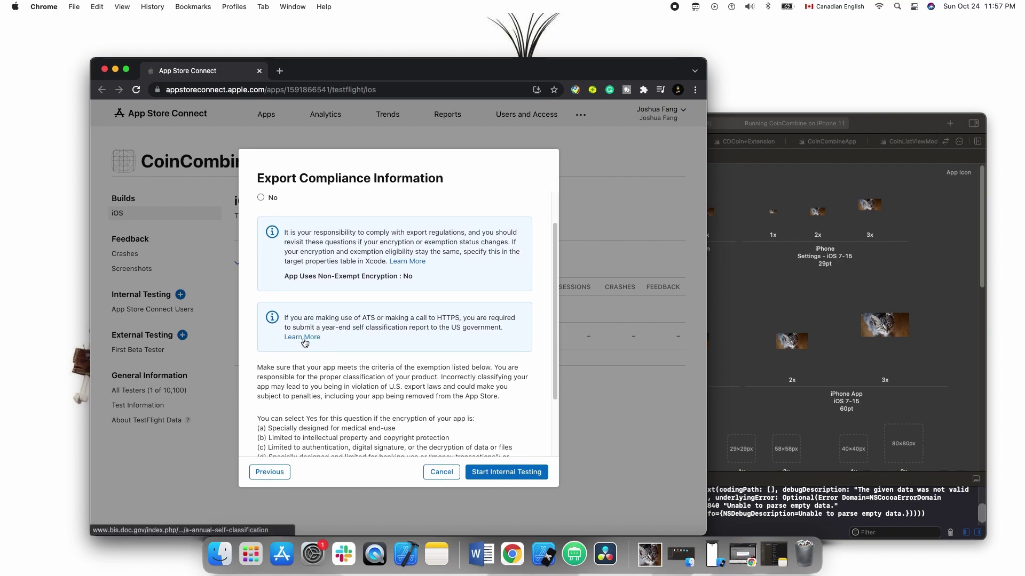
scroll(307, 344, up, 2)
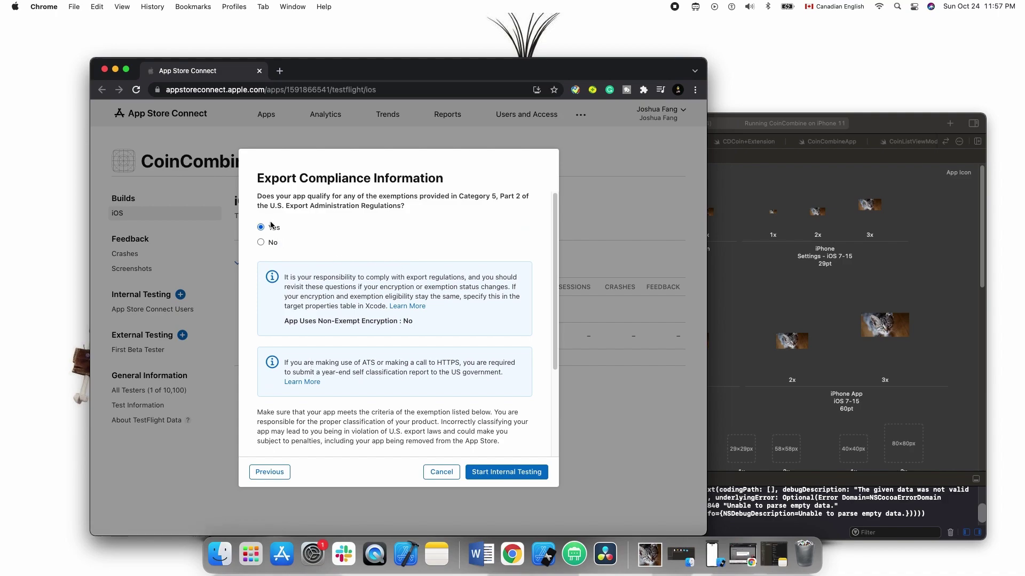
click(491, 476)
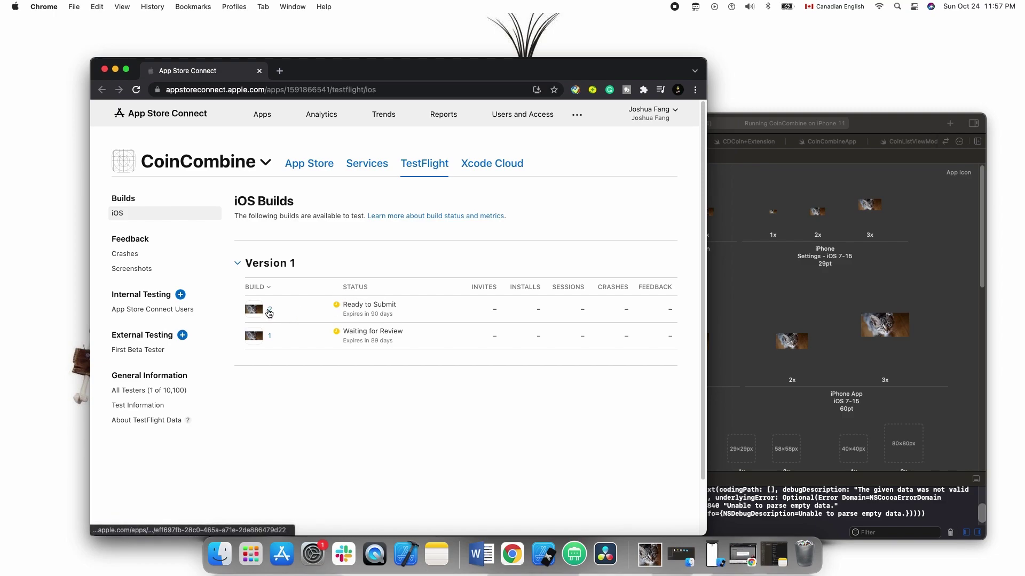
Enter 'Testing' as build 2's what-to-test notes, dismiss Add Group, and return to the builds list
click(269, 311)
click(167, 385)
text(Testing)
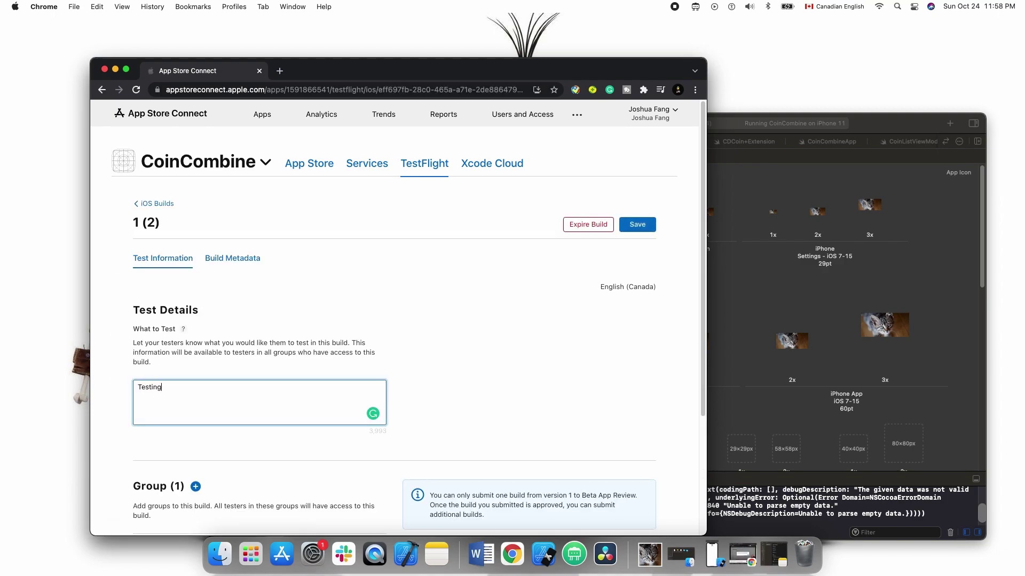
scroll(309, 357, down, 3)
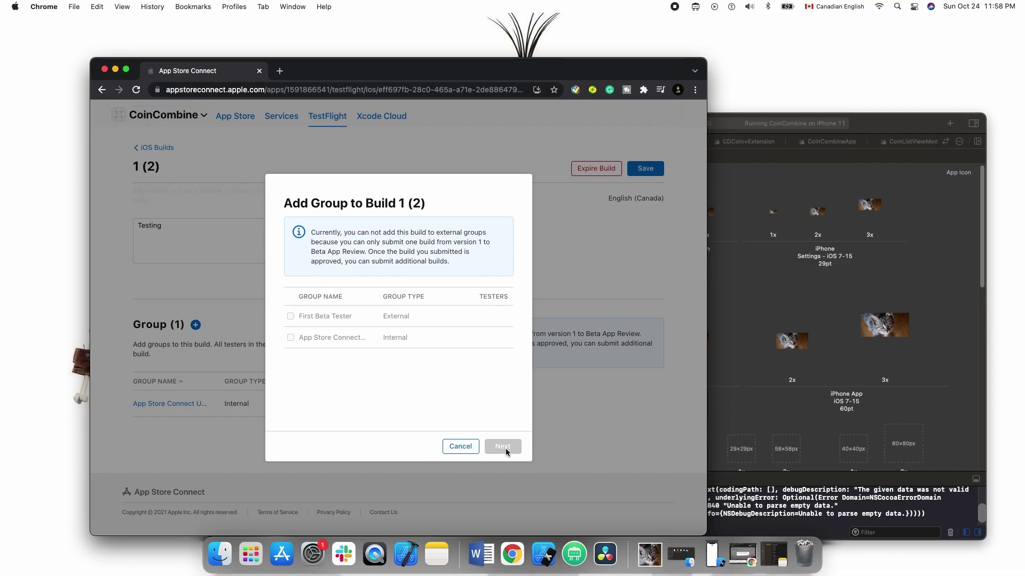
click(460, 446)
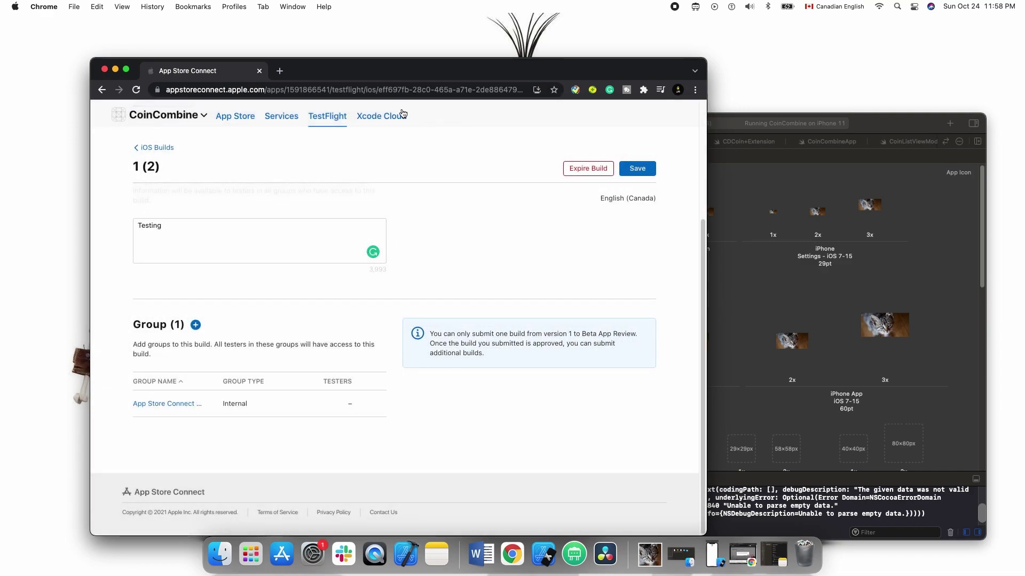
click(326, 118)
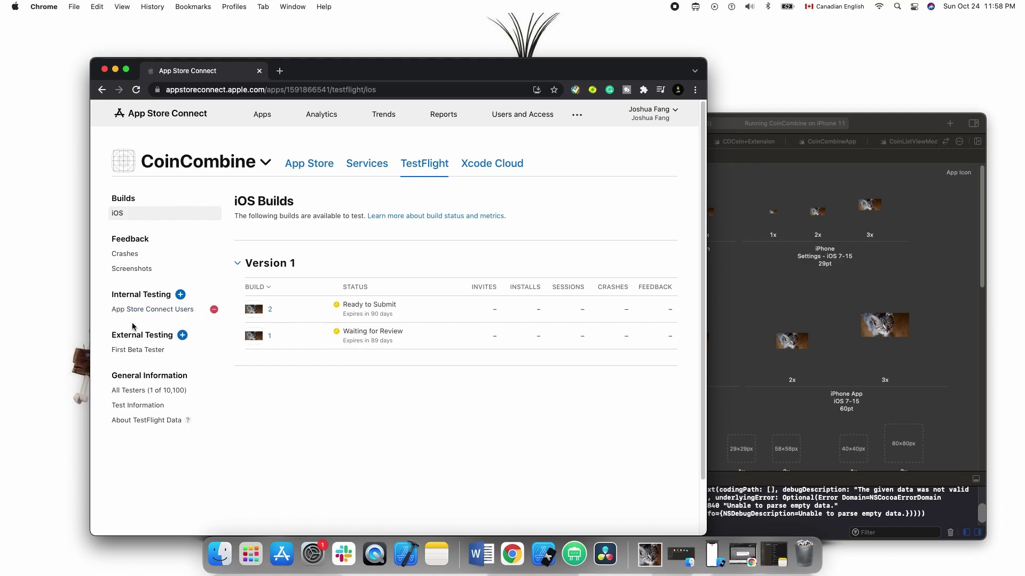
Open the First Beta Tester external group and scroll down to its Testers section
click(133, 351)
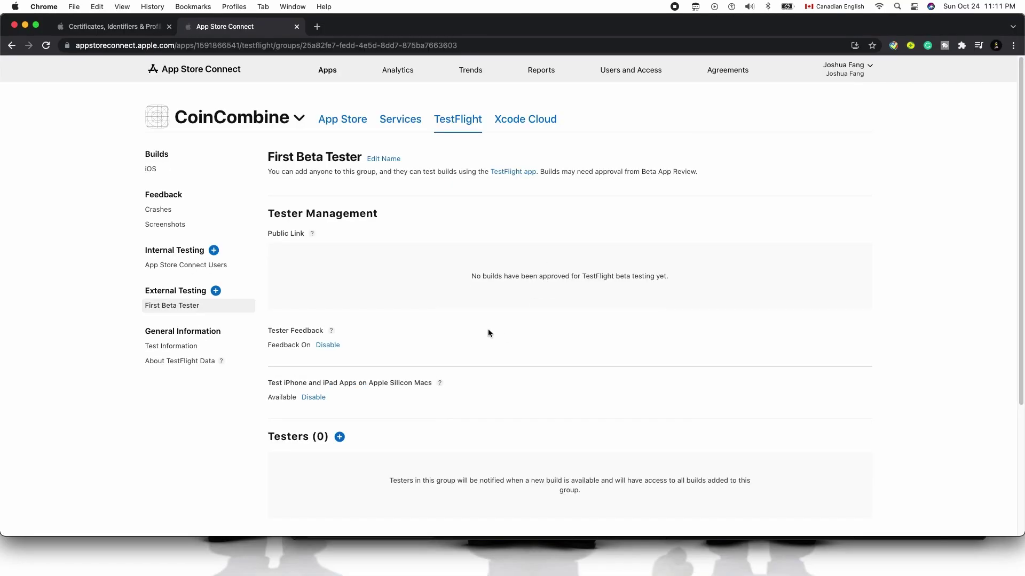
scroll(488, 333, down, 5)
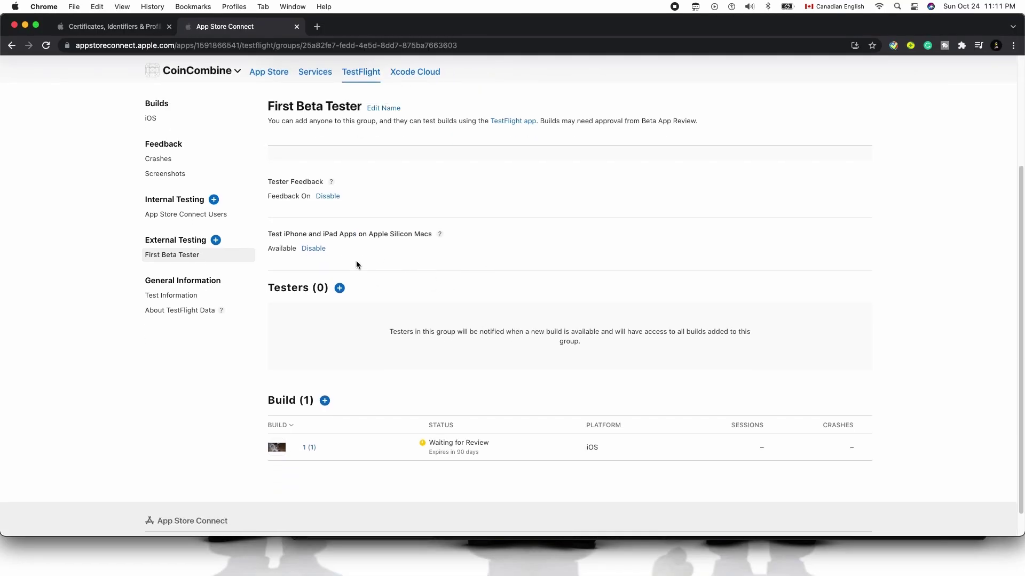
Add a new tester to First Beta Tester, entering their e-mail, first name and last name
click(340, 289)
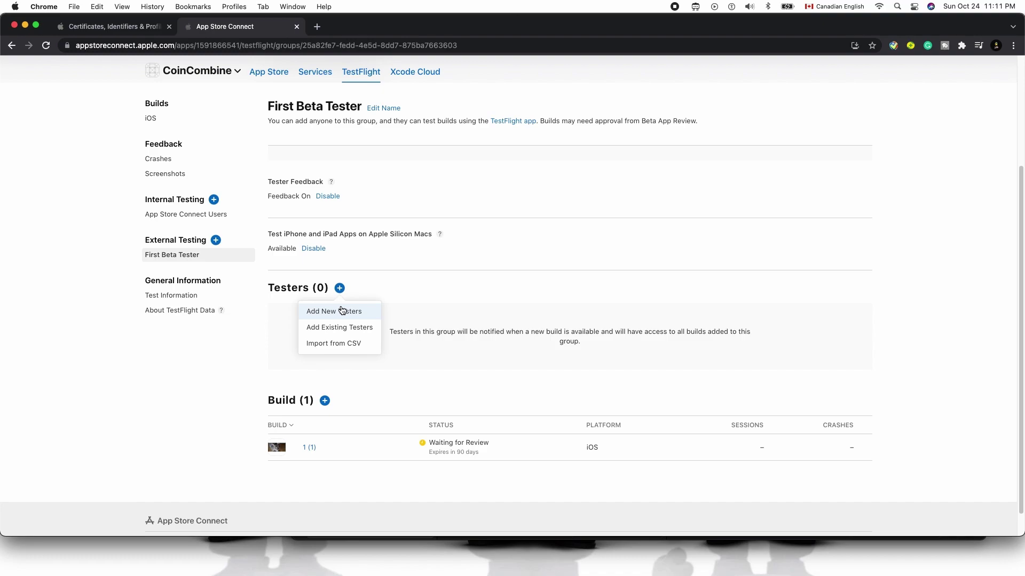
click(342, 310)
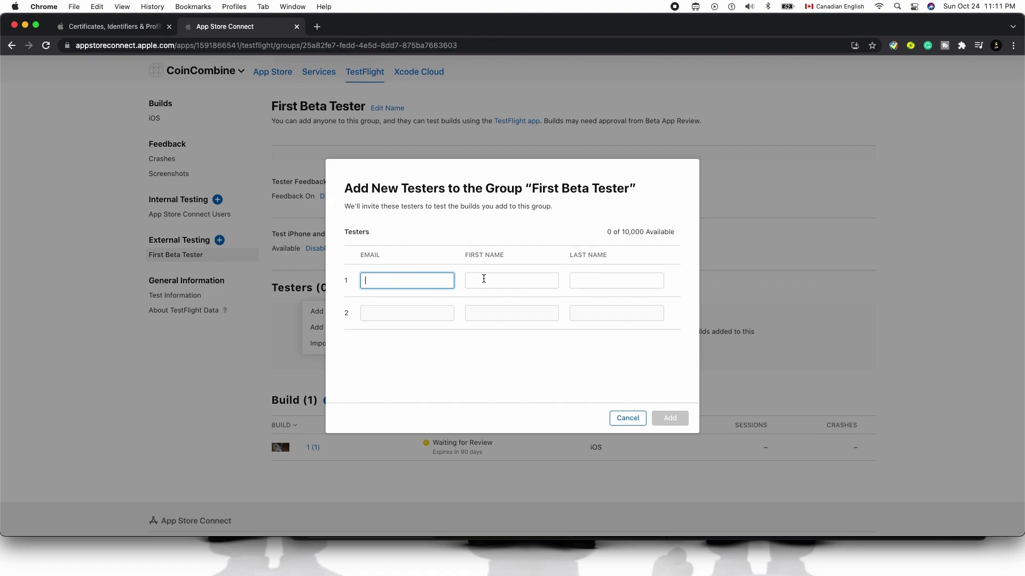
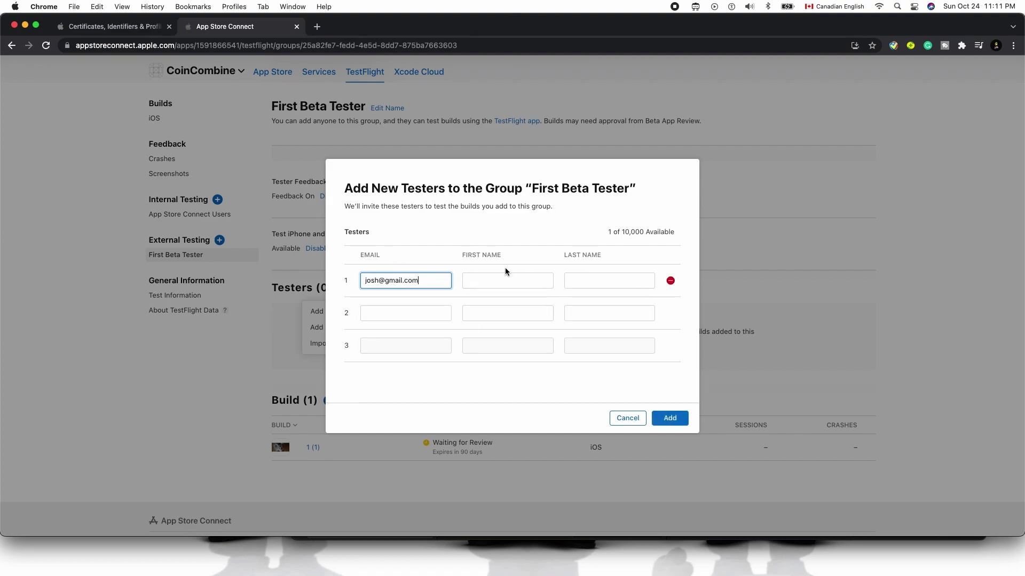
click(502, 275)
click(604, 278)
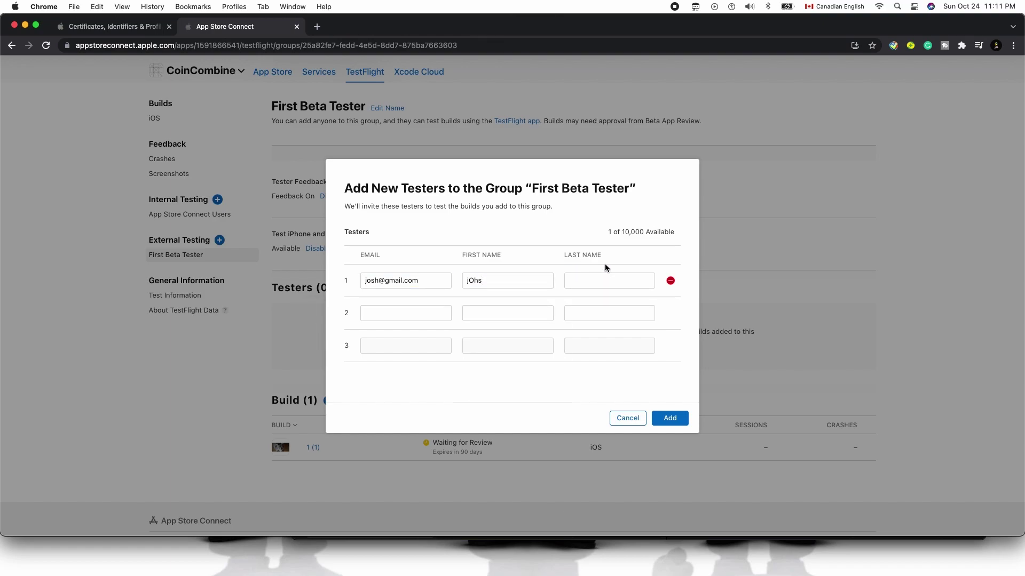
click(626, 234)
click(671, 419)
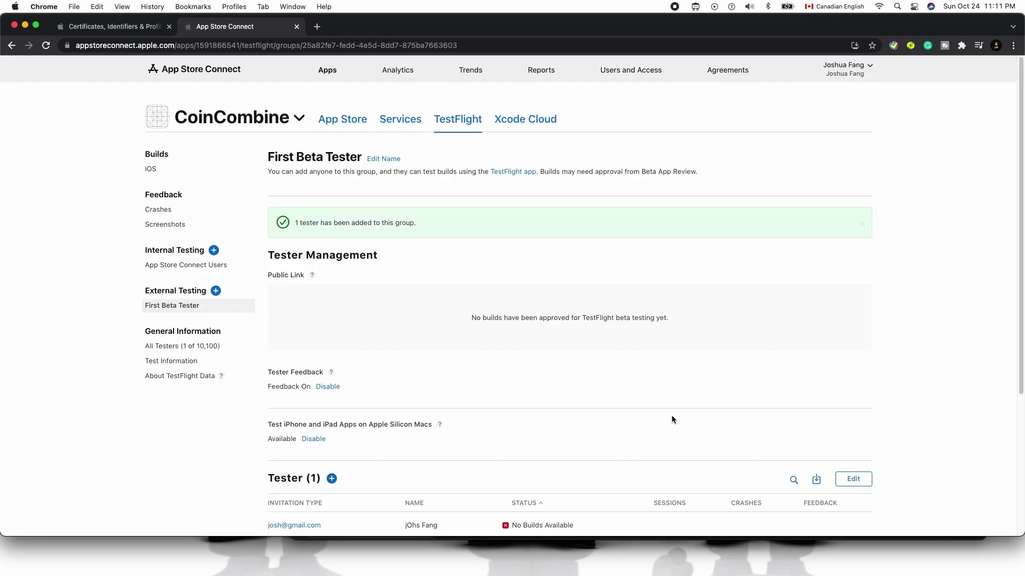
scroll(557, 393, down, 3)
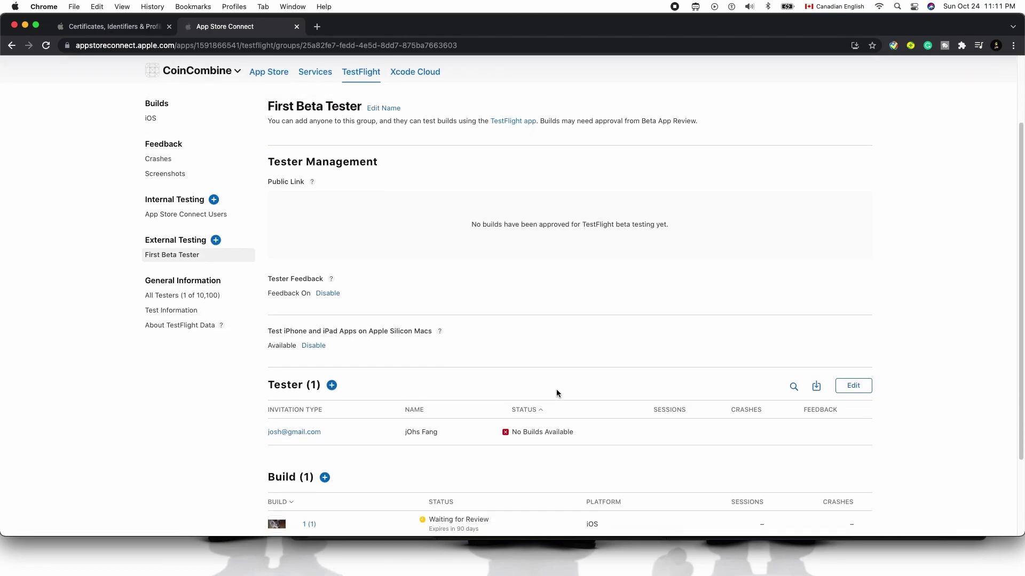
mouse_move(390, 425)
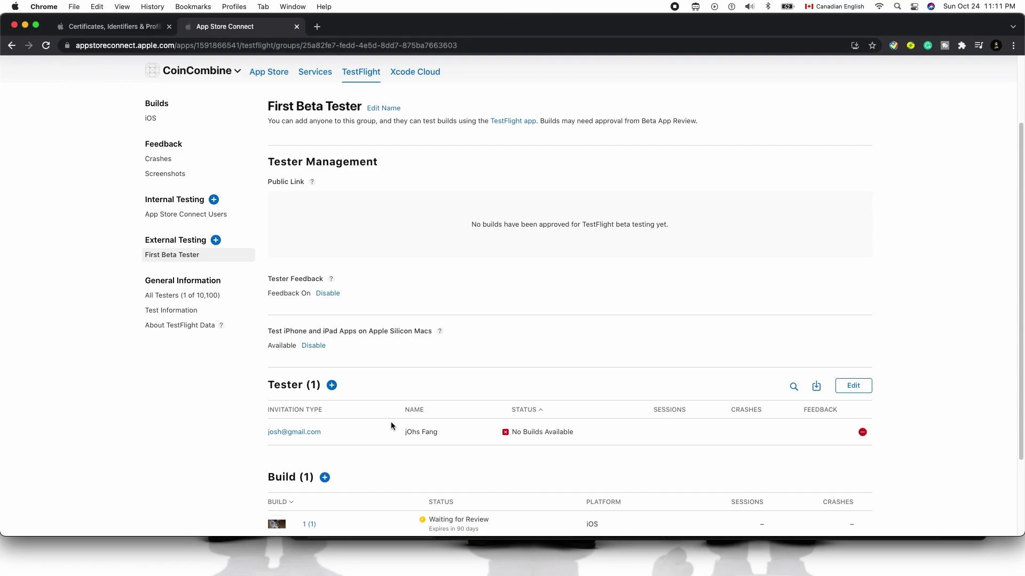